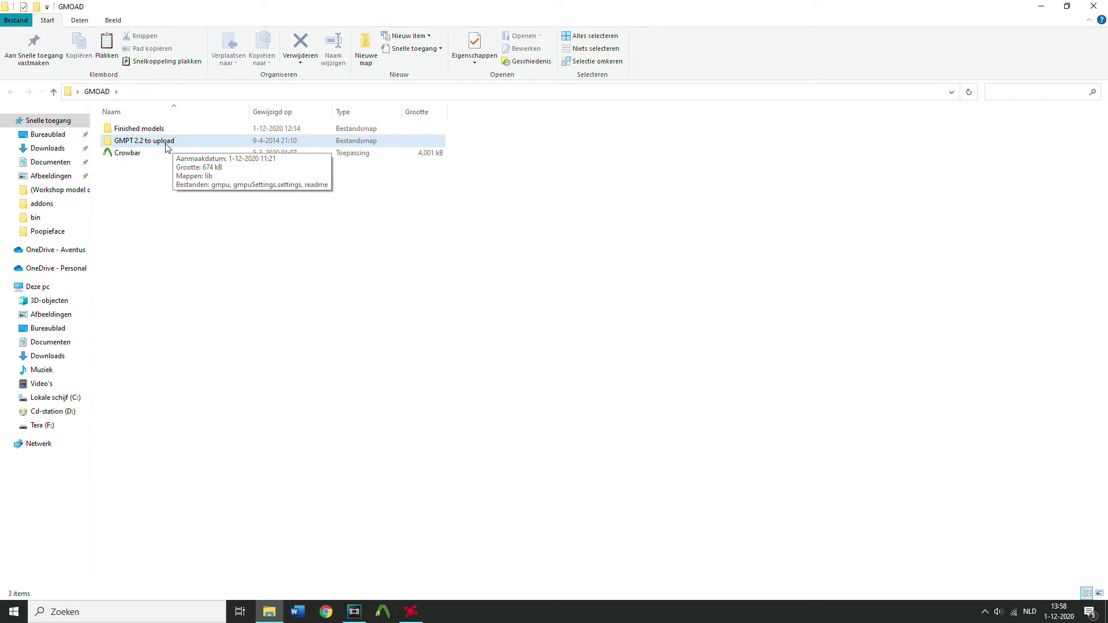
# Step: Open the "GMPT 2.2 to upload" folder inside GMOAD
pyautogui.doubleClick(166, 144)
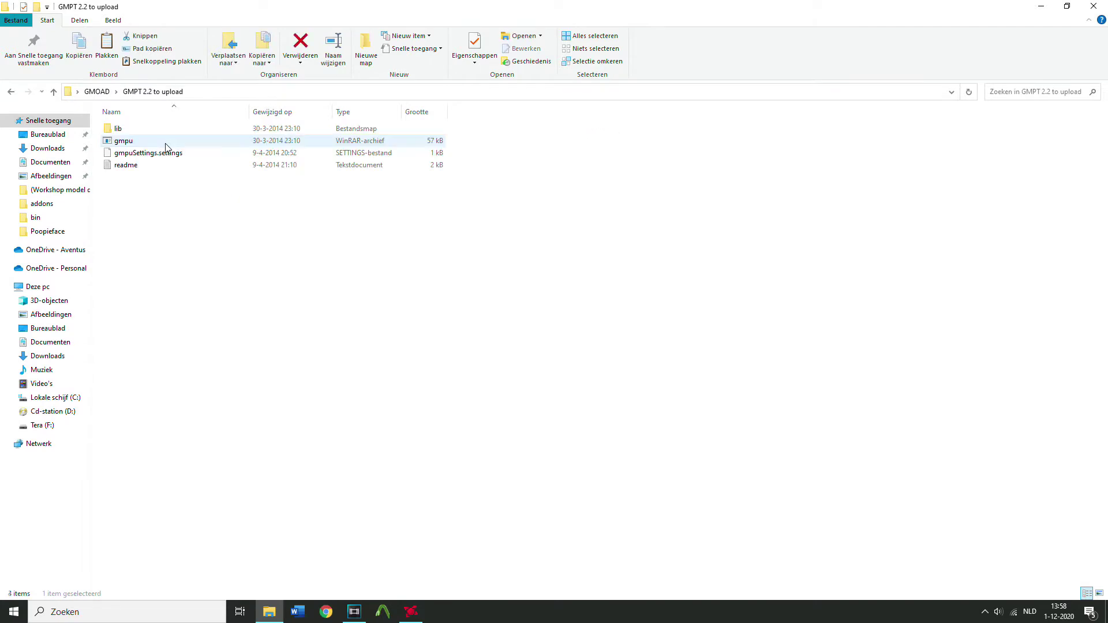
pyautogui.click(96, 92)
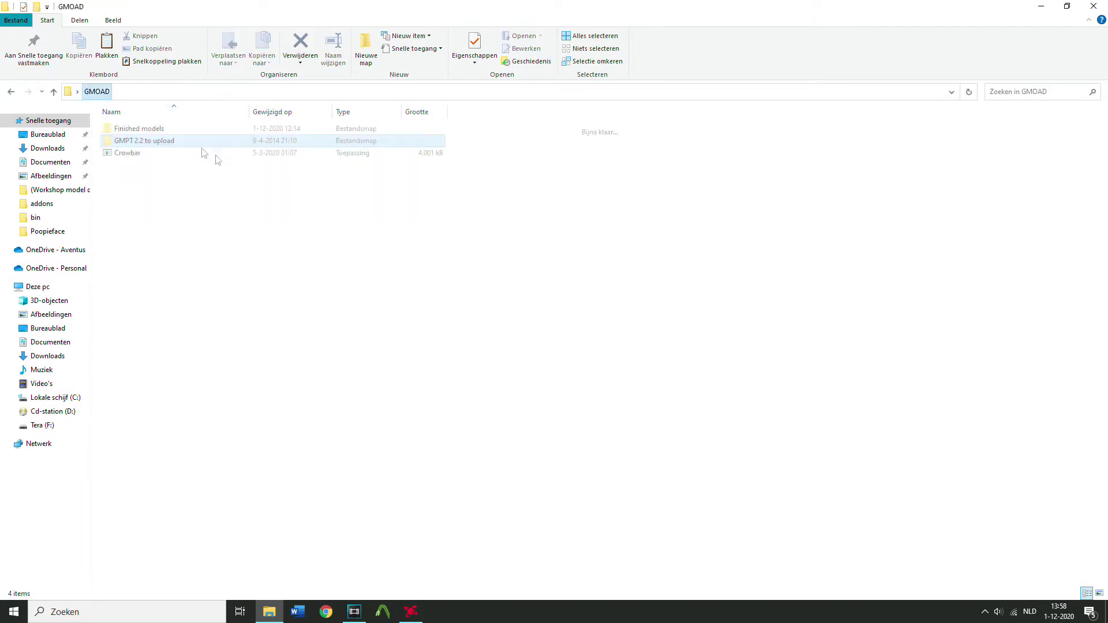
pyautogui.click(132, 142)
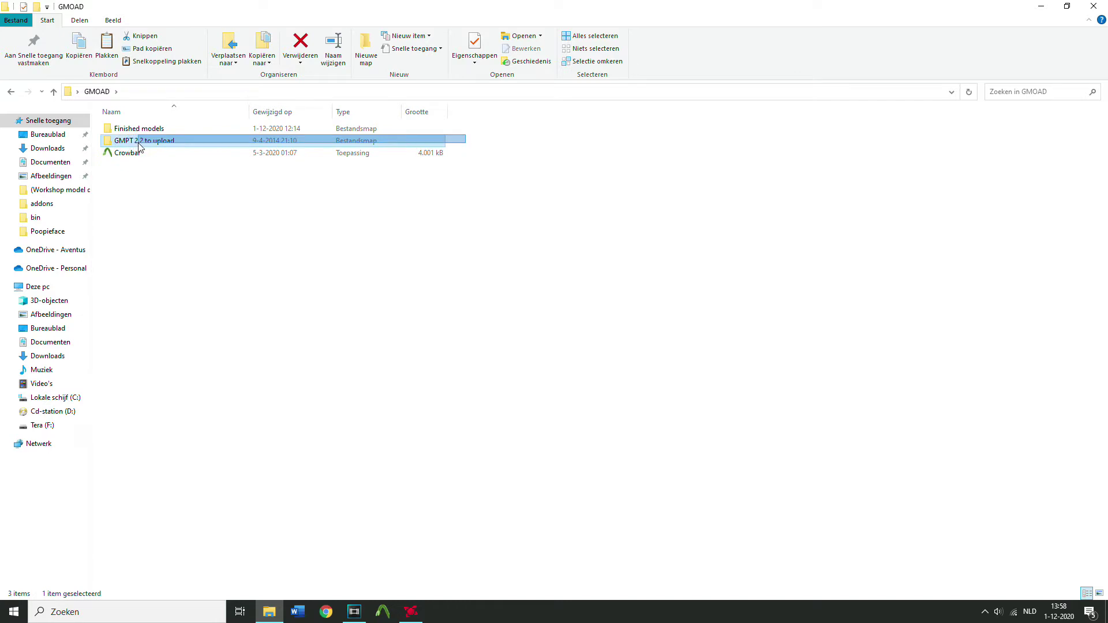
pyautogui.doubleClick(176, 142)
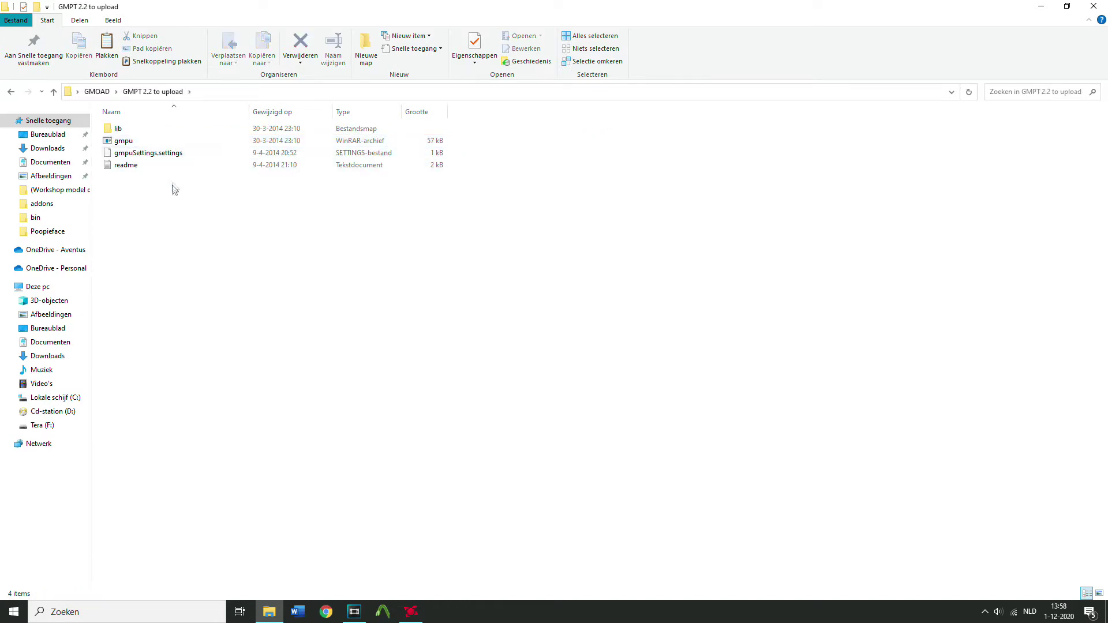
pyautogui.click(171, 142)
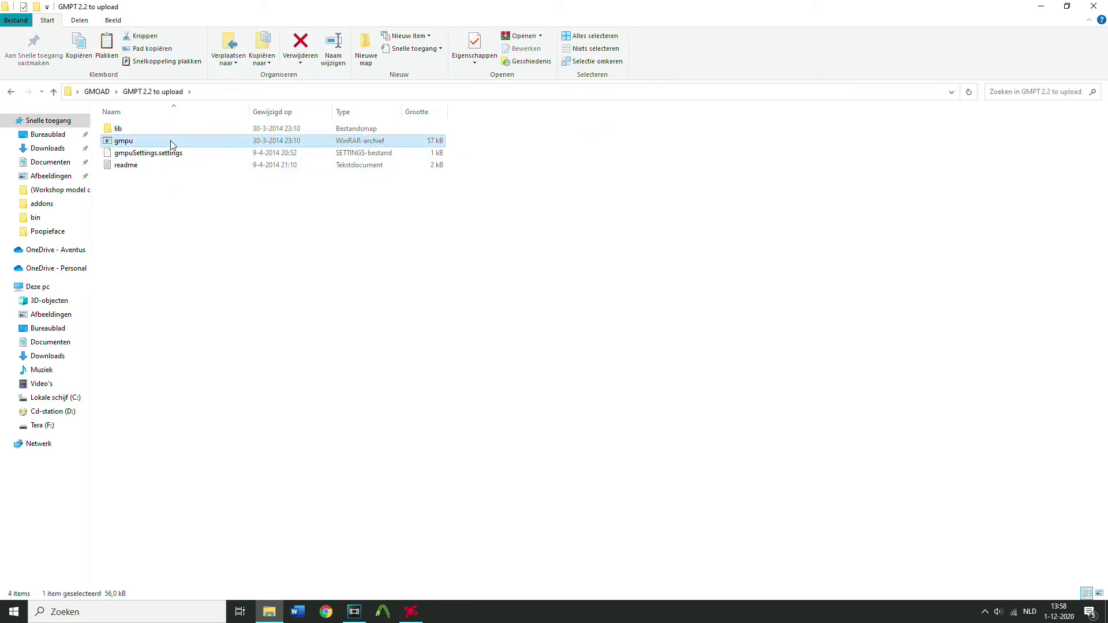
pyautogui.rightClick(172, 143)
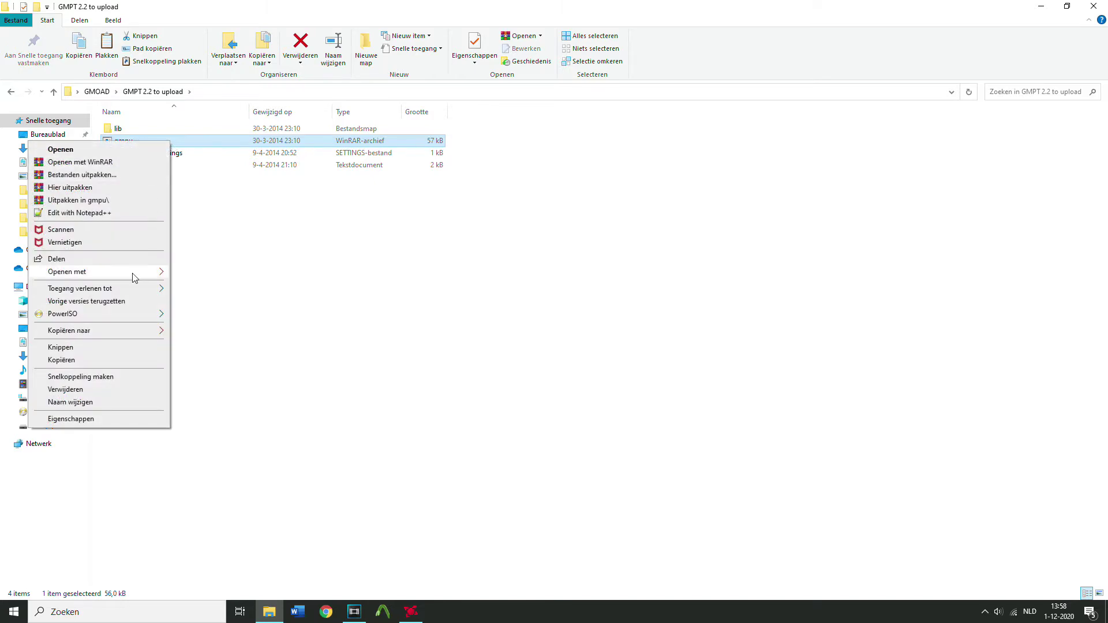
pyautogui.moveTo(133, 278)
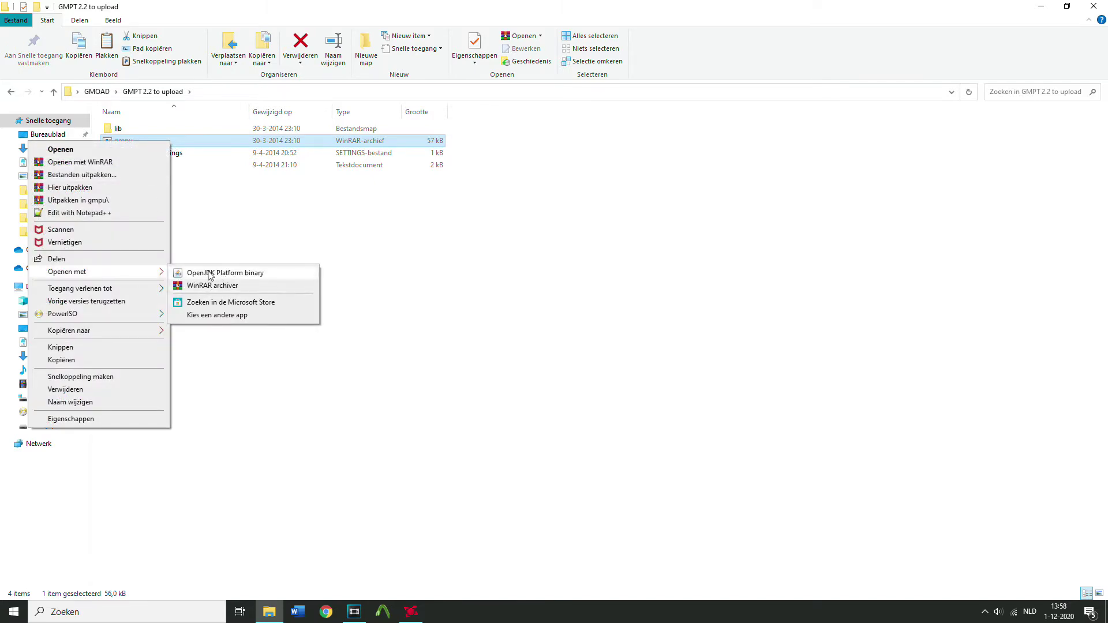
pyautogui.click(248, 208)
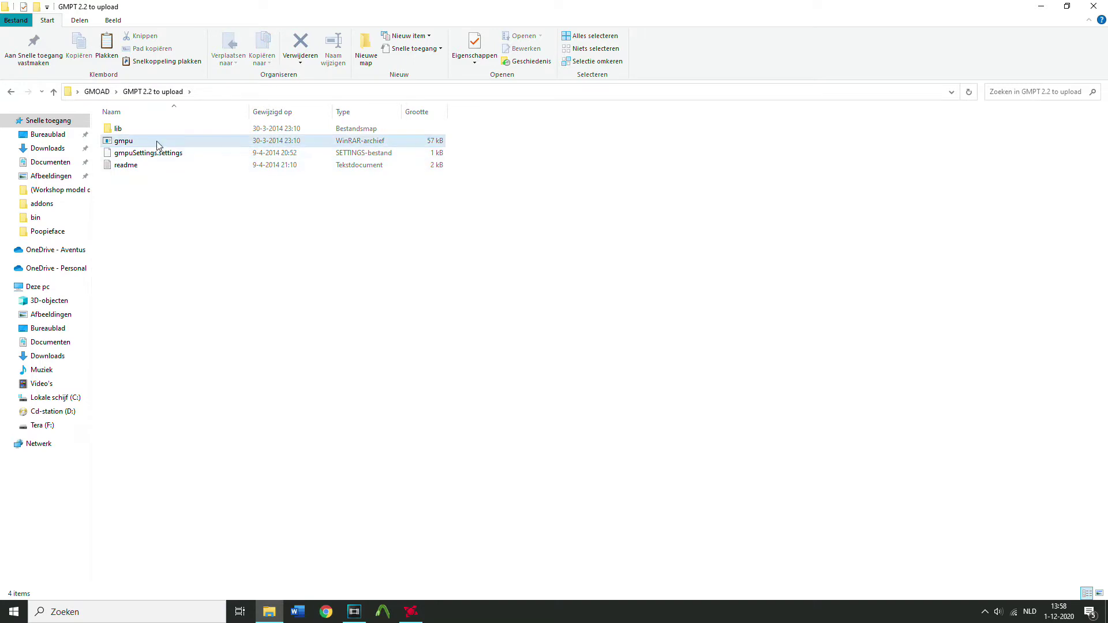
# Step: Launch the gmpu file with OpenJDK Platform binary
pyautogui.click(160, 144)
pyautogui.rightClick(159, 145)
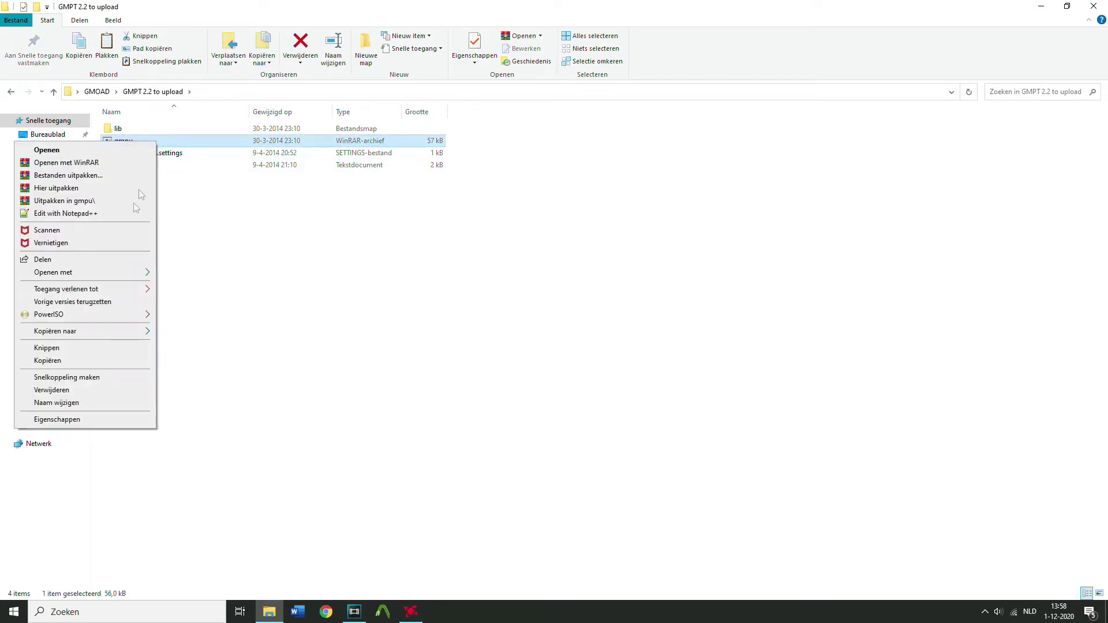
pyautogui.moveTo(104, 278)
pyautogui.click(199, 285)
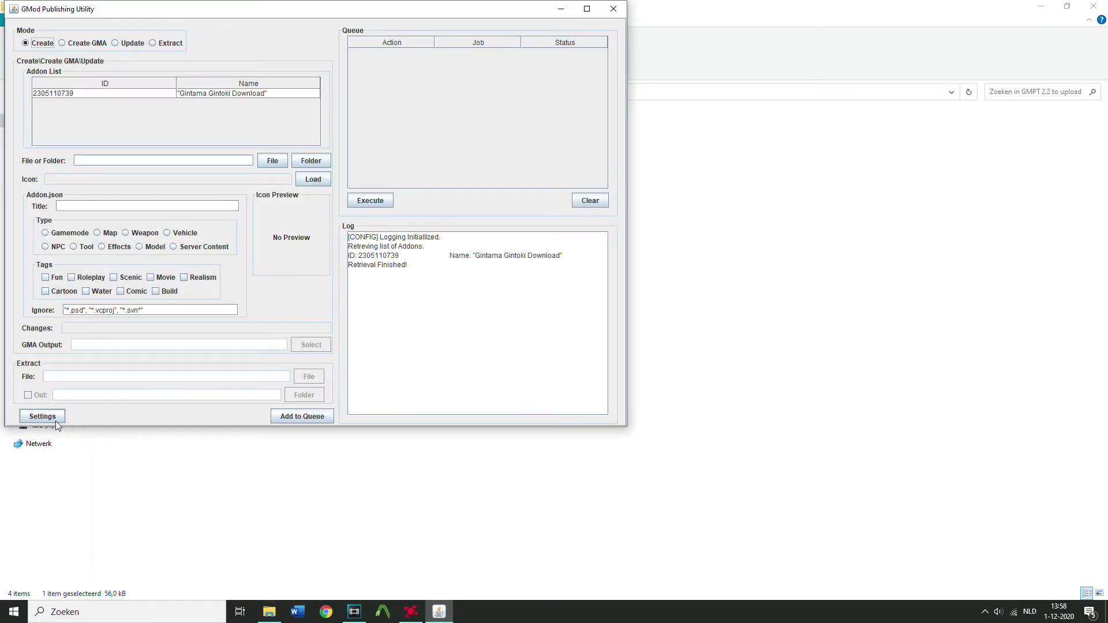
# Step: Review the gmpublish and gmad program paths in the settings, then close both dialogs without changing anything
pyautogui.click(55, 421)
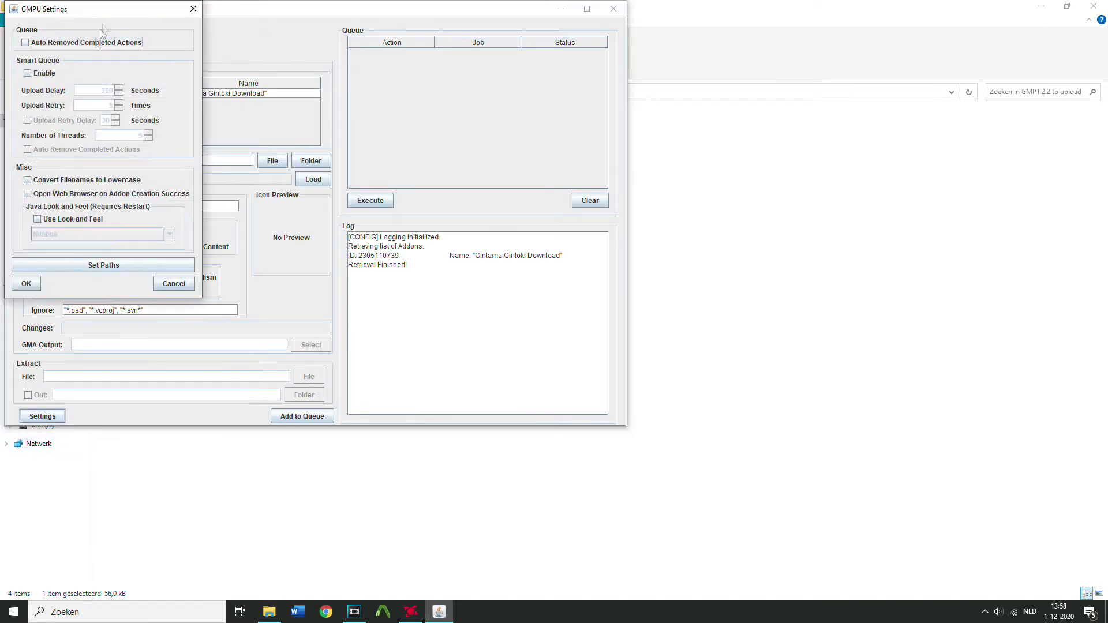
pyautogui.click(128, 264)
pyautogui.moveTo(224, 12); pyautogui.dragTo(435, 227)
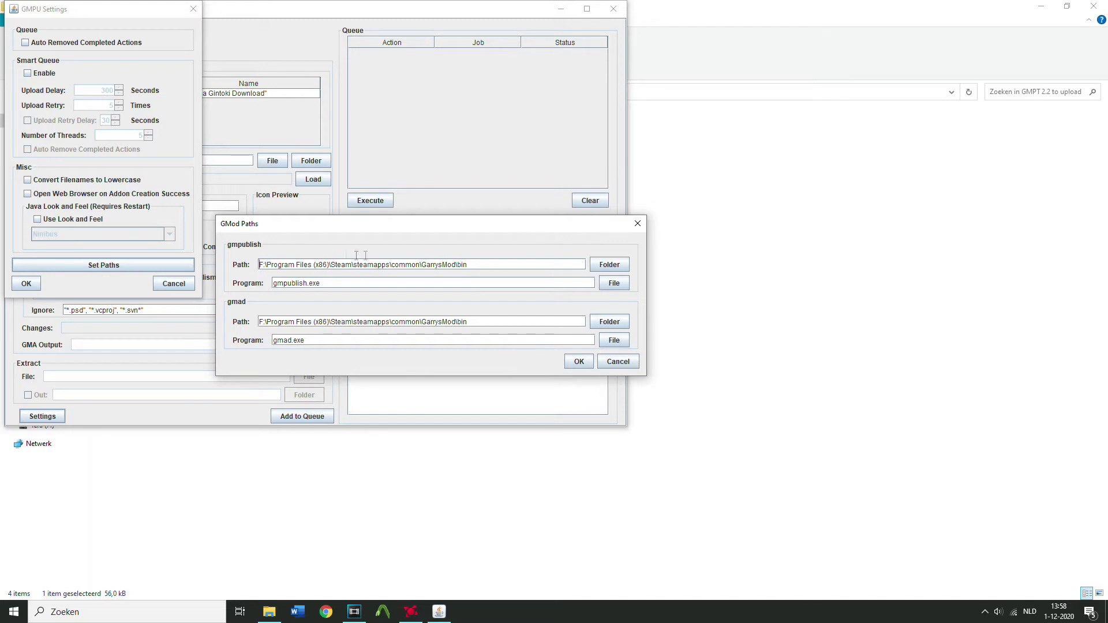
pyautogui.moveTo(262, 267); pyautogui.dragTo(505, 270)
pyautogui.click(506, 270)
pyautogui.moveTo(259, 322); pyautogui.dragTo(447, 333)
pyautogui.click(489, 324)
pyautogui.click(629, 362)
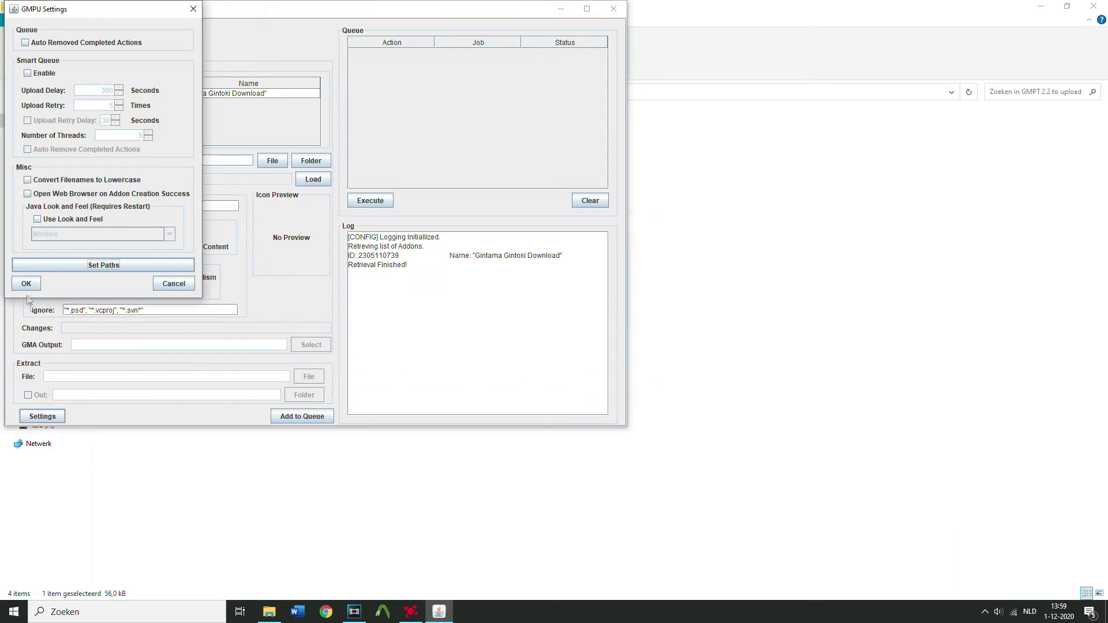
pyautogui.click(190, 285)
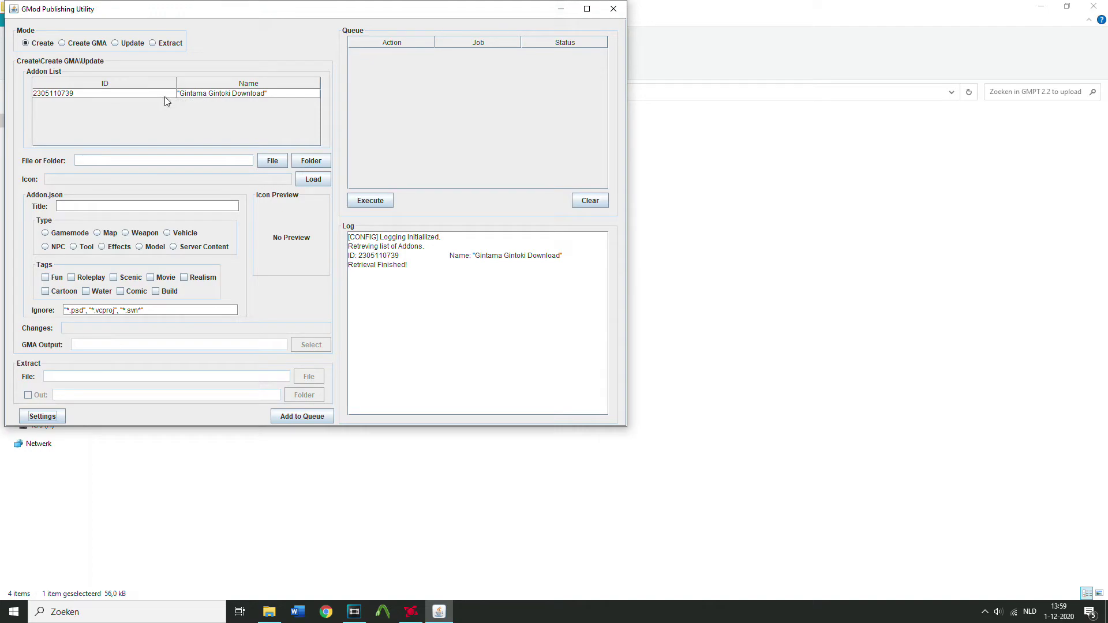
# Step: Start choosing the addon folder and browse to F:\Program Files (x86)\Steam\steamapps
pyautogui.moveTo(45, 17); pyautogui.dragTo(269, 167)
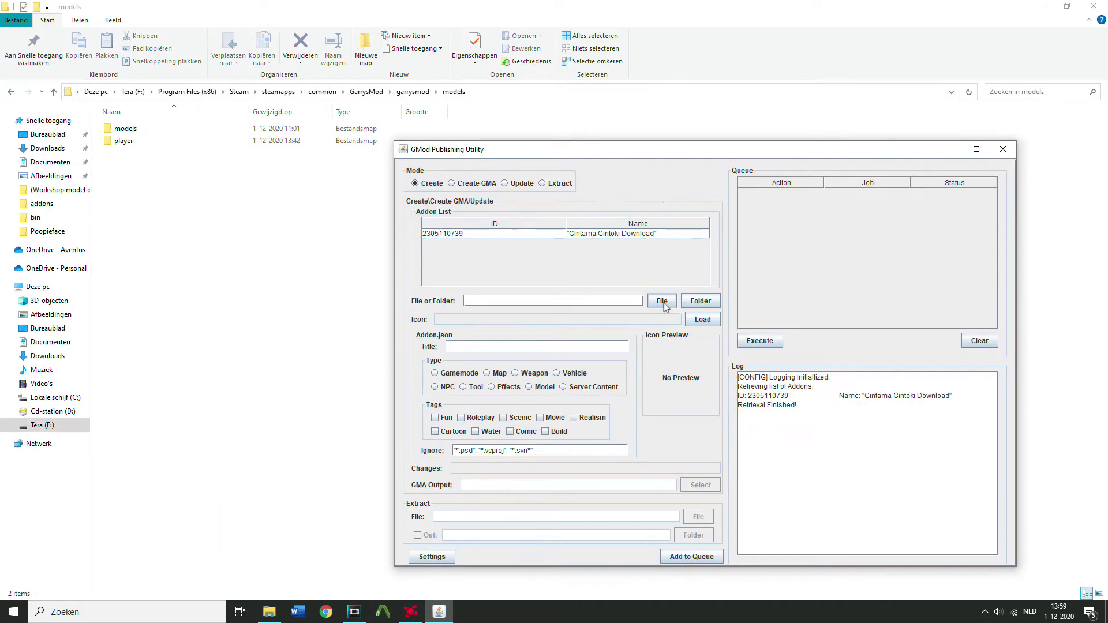
pyautogui.click(701, 301)
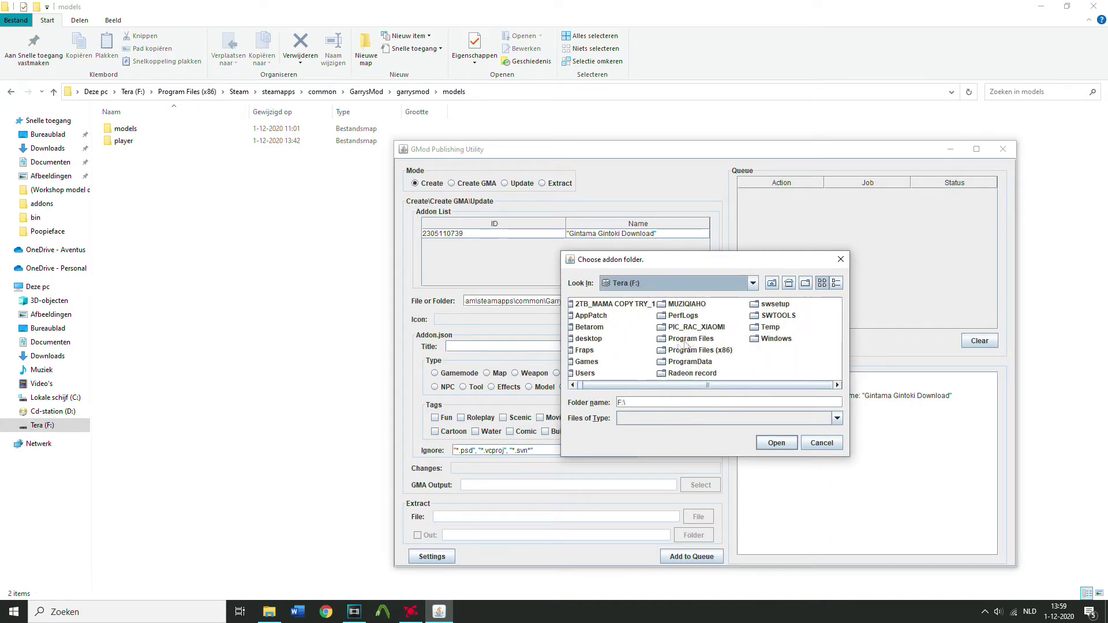
pyautogui.doubleClick(701, 349)
pyautogui.click(632, 358)
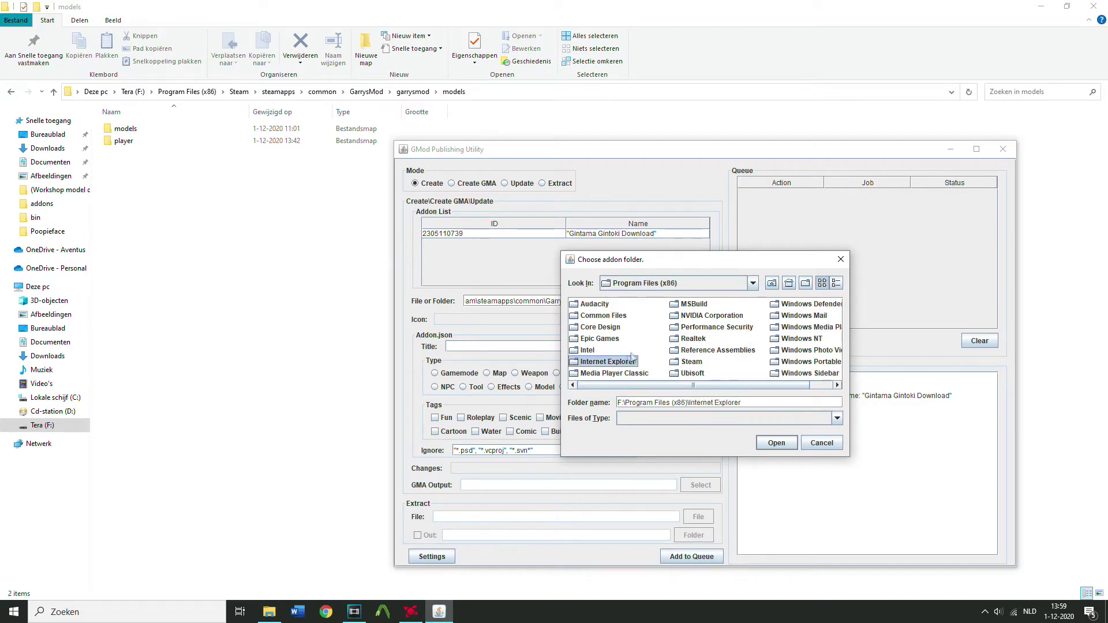
pyautogui.click(674, 363)
pyautogui.doubleClick(680, 363)
pyautogui.click(739, 350)
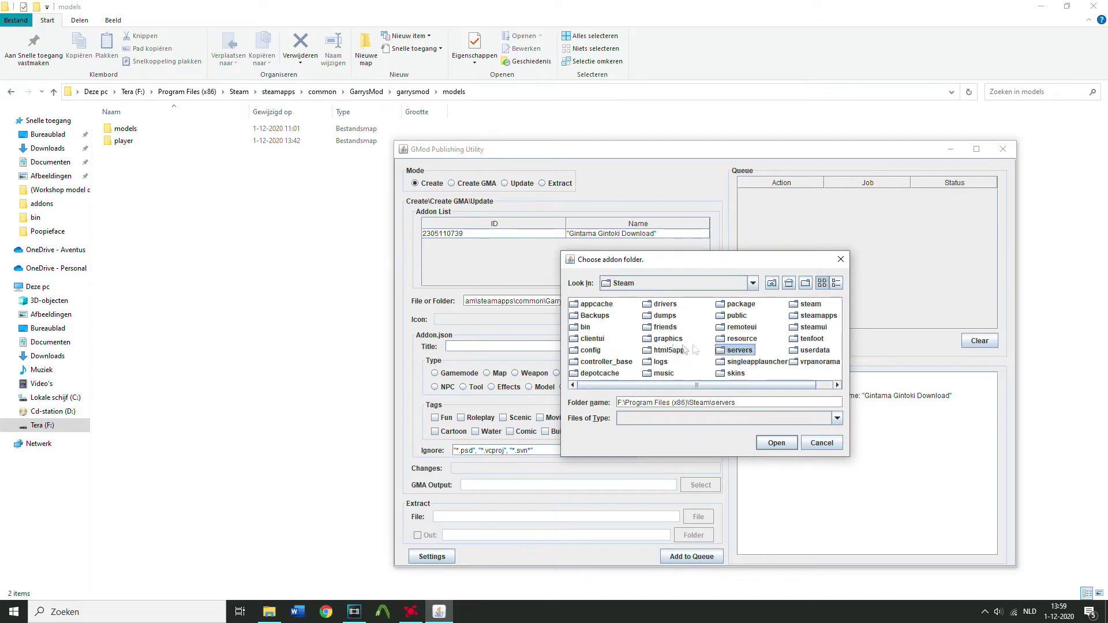
pyautogui.click(819, 317)
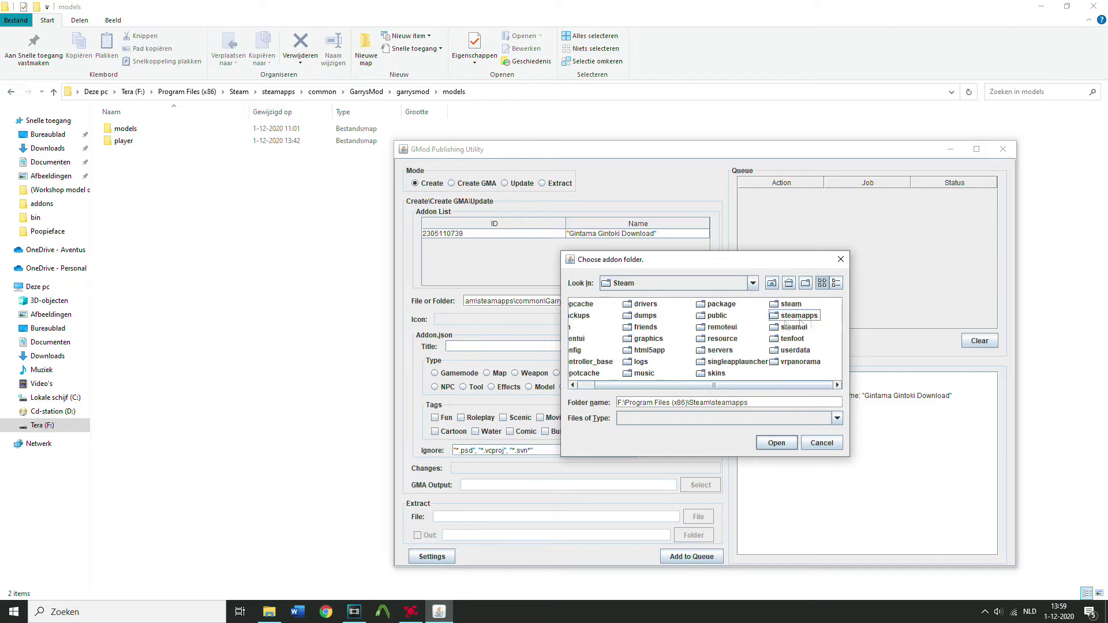
pyautogui.doubleClick(799, 316)
# Step: Choose common\GarrysMod\garrysmod\addons\doramat_compiled as the addon folder
pyautogui.click(588, 304)
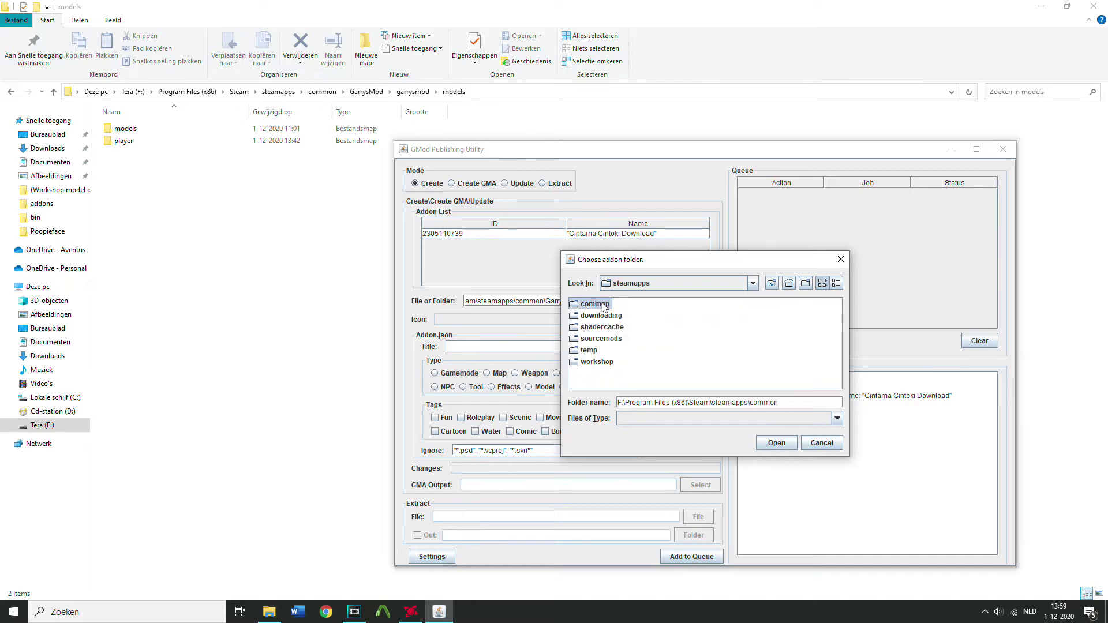
pyautogui.doubleClick(588, 305)
pyautogui.doubleClick(727, 327)
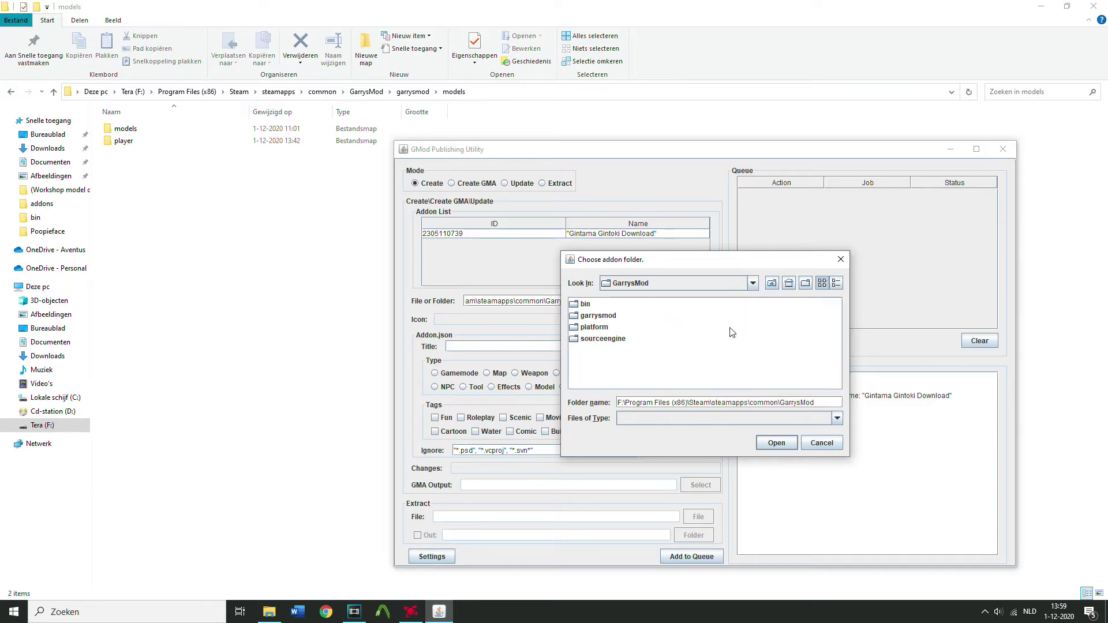
pyautogui.doubleClick(595, 315)
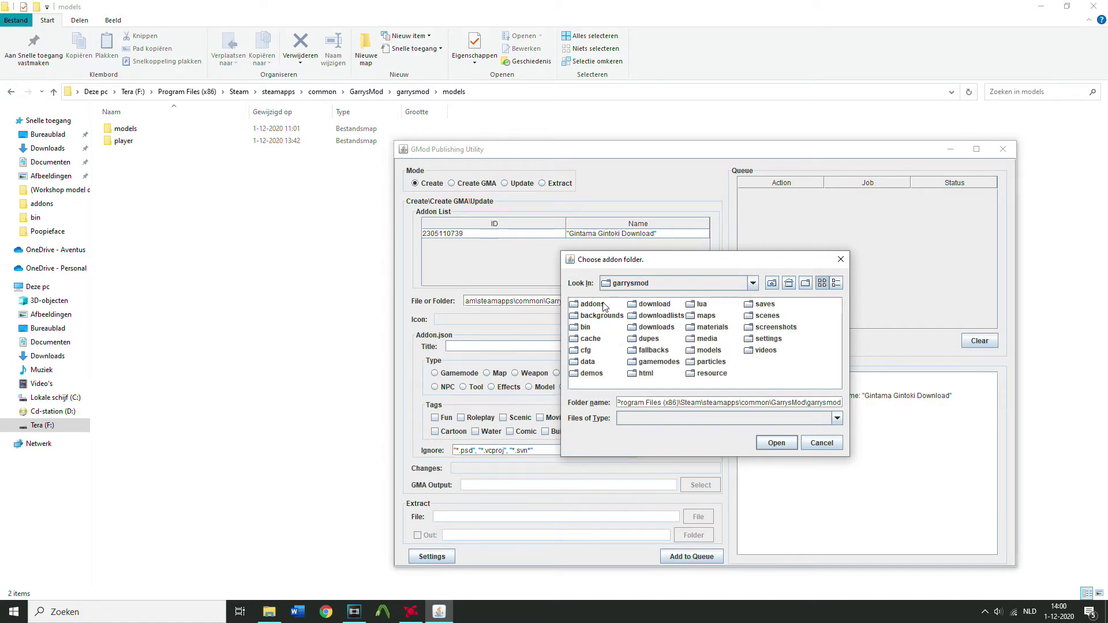
pyautogui.doubleClick(603, 305)
pyautogui.click(623, 318)
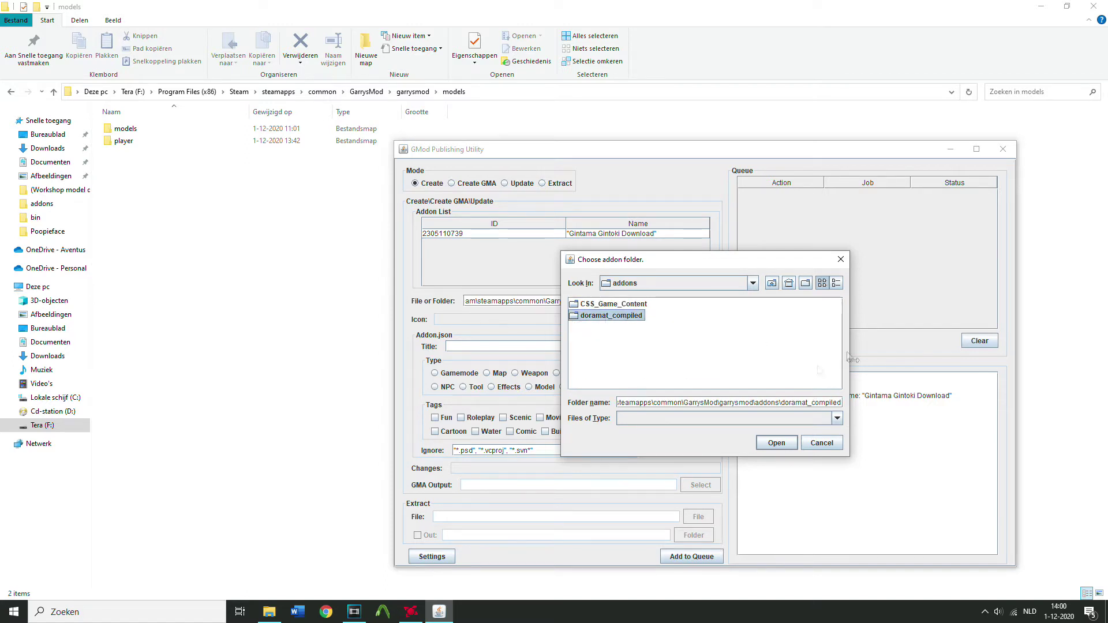
pyautogui.click(793, 449)
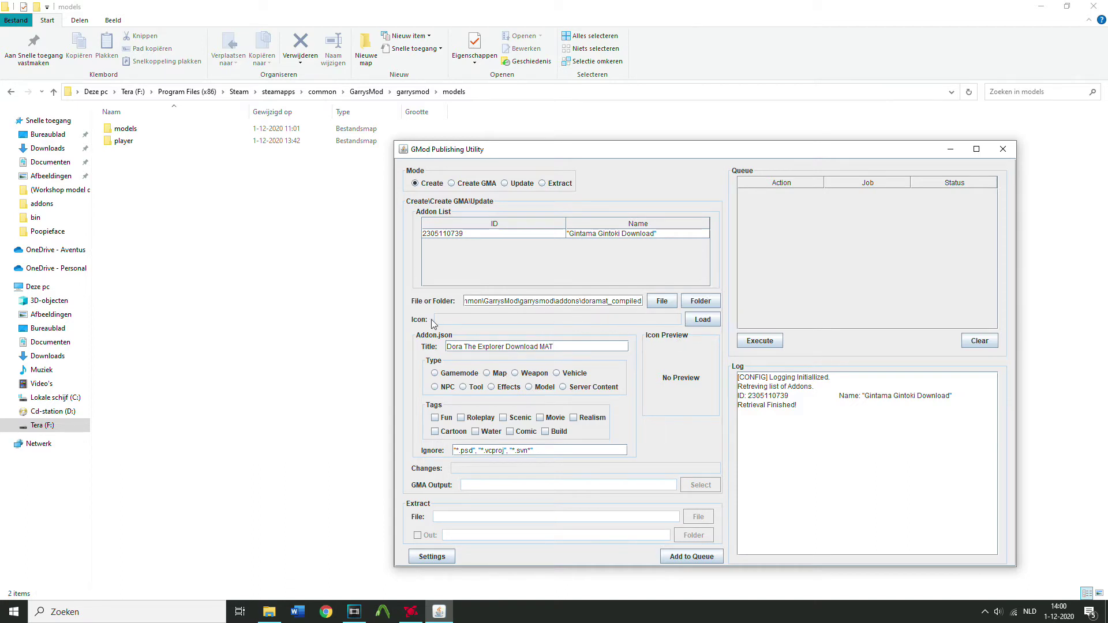
# Step: Move the open windows aside and switch to Photopea from its desktop shortcut
pyautogui.doubleClick(1017, 6)
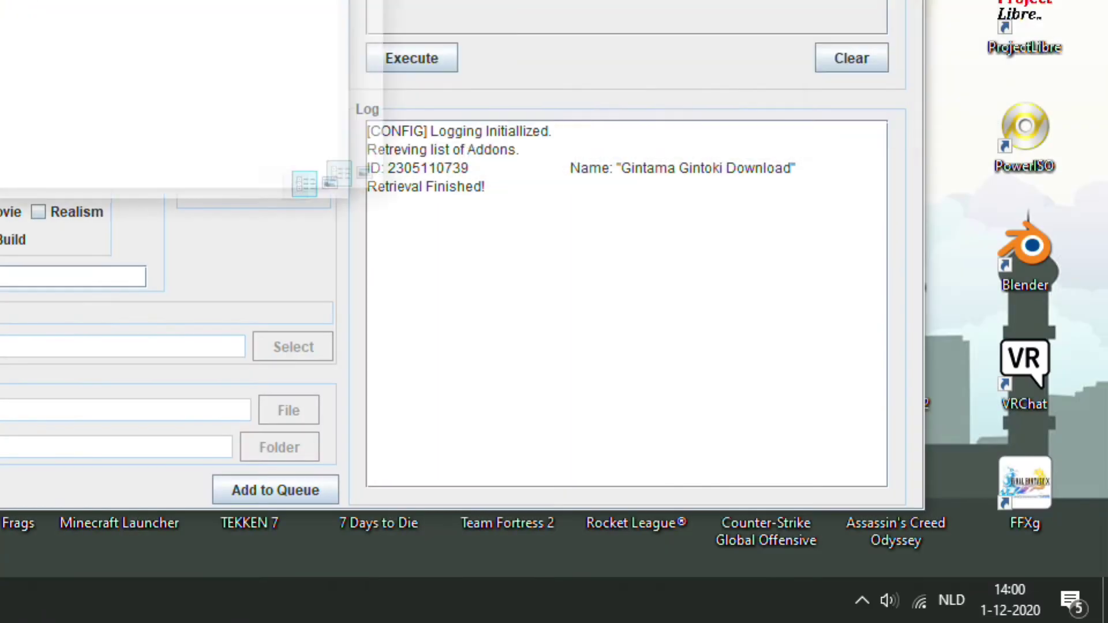
pyautogui.moveTo(692, 3); pyautogui.dragTo(80, 5)
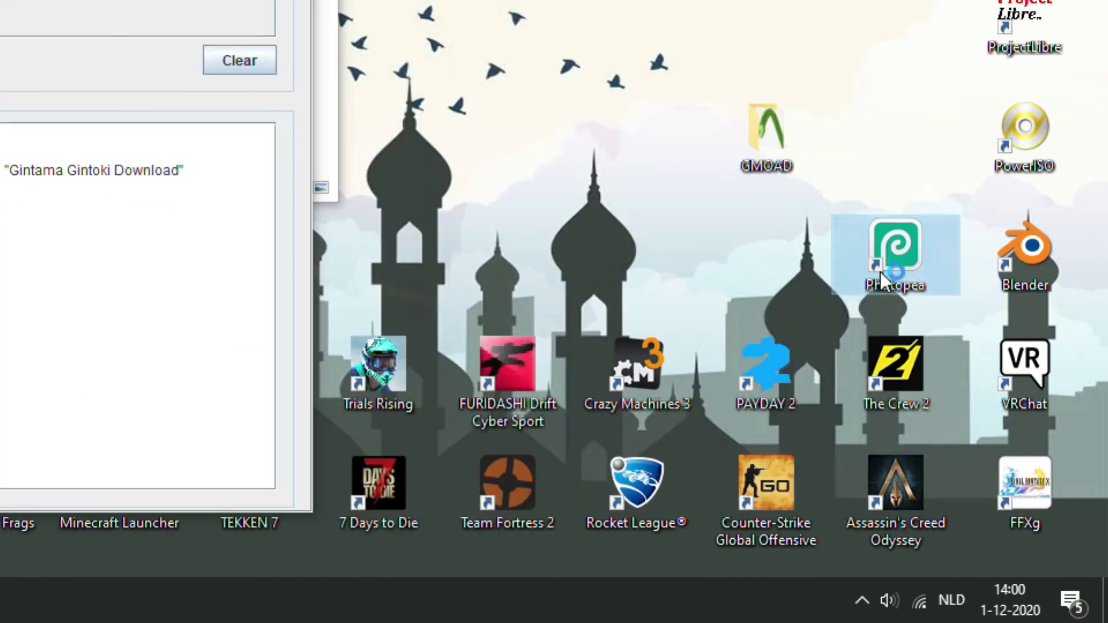
pyautogui.moveTo(80, 3); pyautogui.dragTo(436, 34)
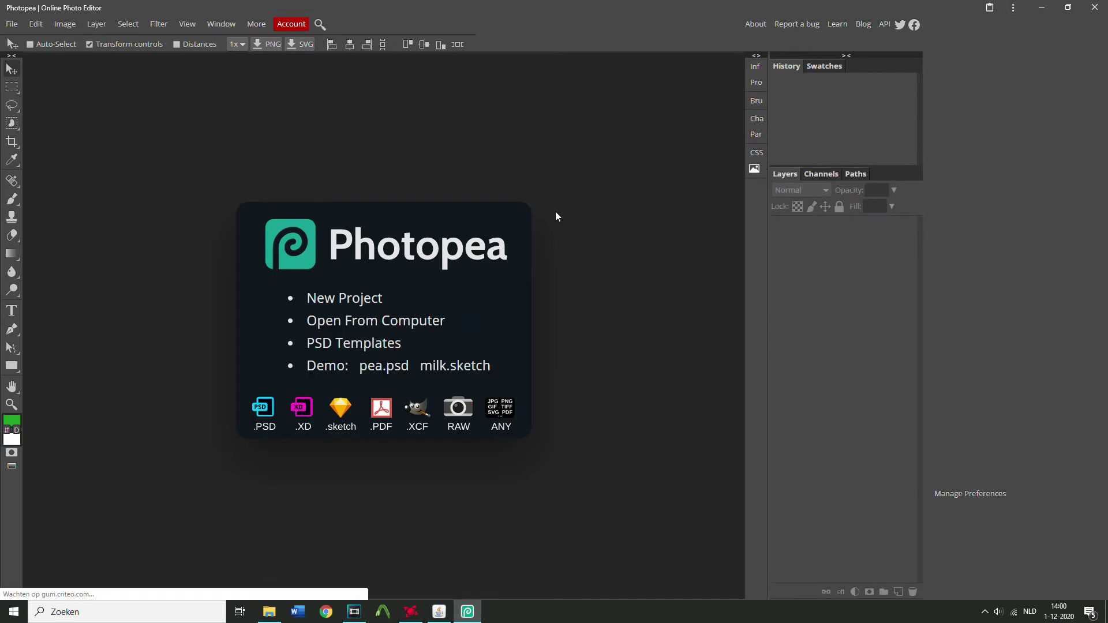
pyautogui.click(437, 617)
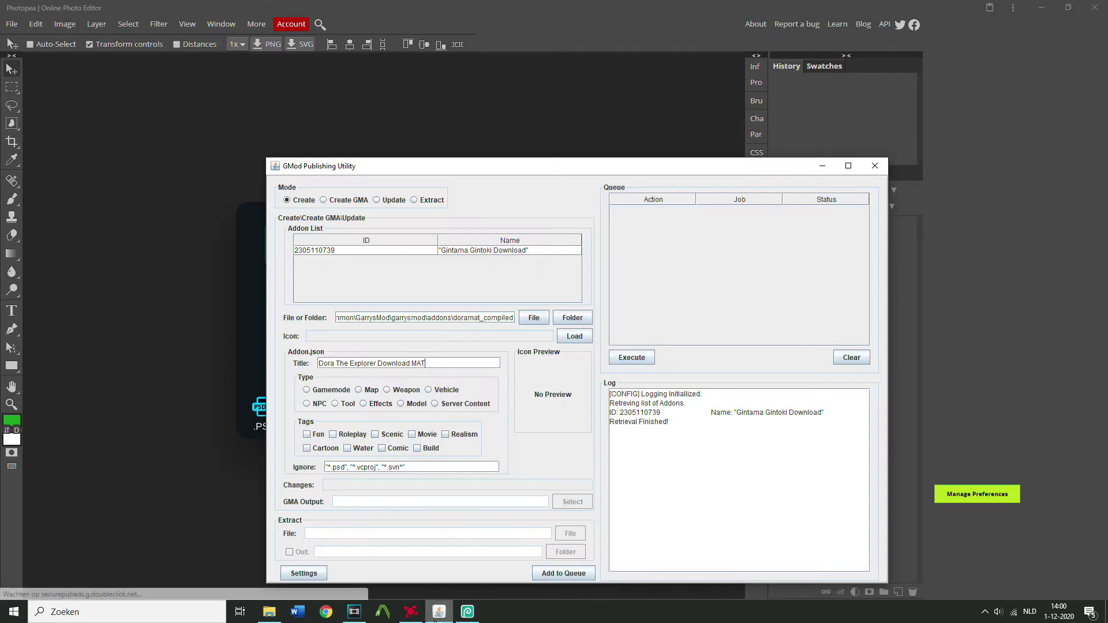
pyautogui.click(556, 126)
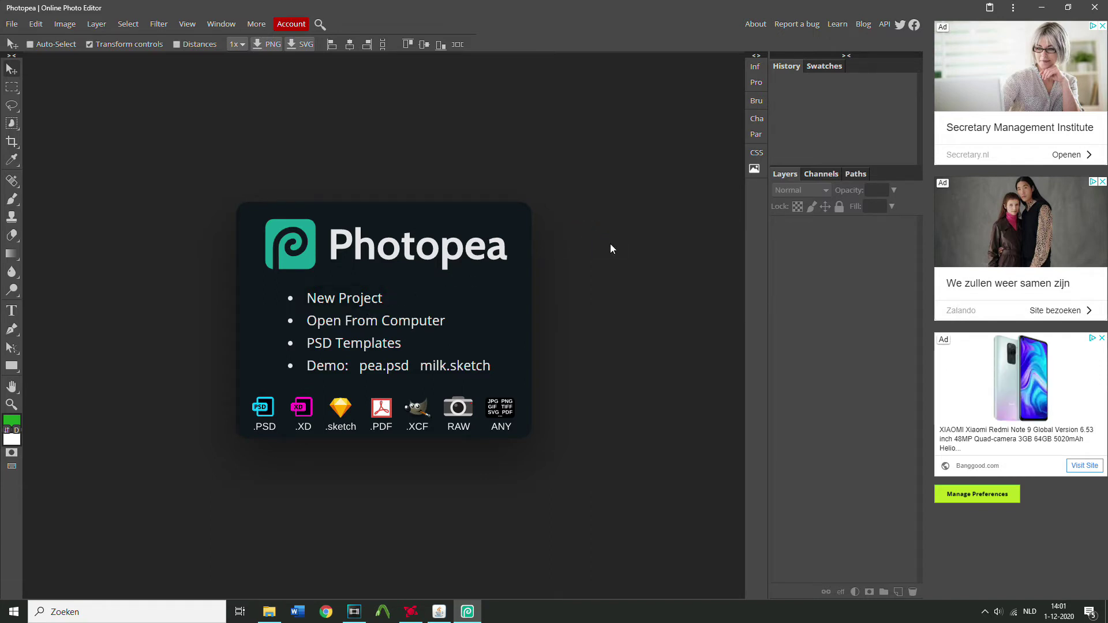
# Step: Create a new 1280 × 720 px project with a white background
pyautogui.click(349, 302)
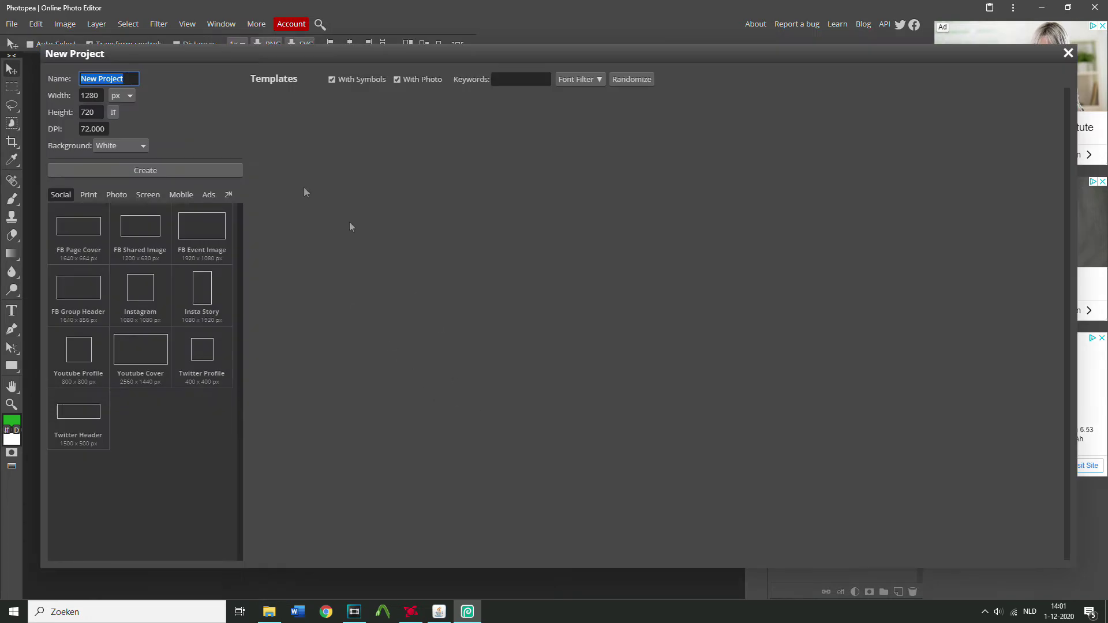
pyautogui.click(134, 169)
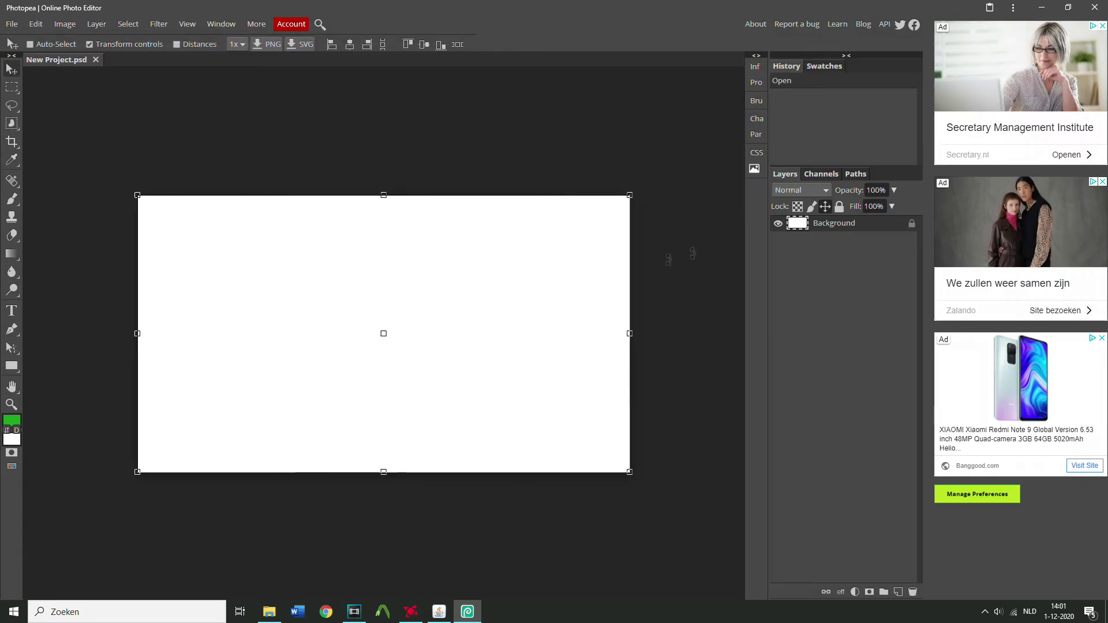
pyautogui.click(434, 305)
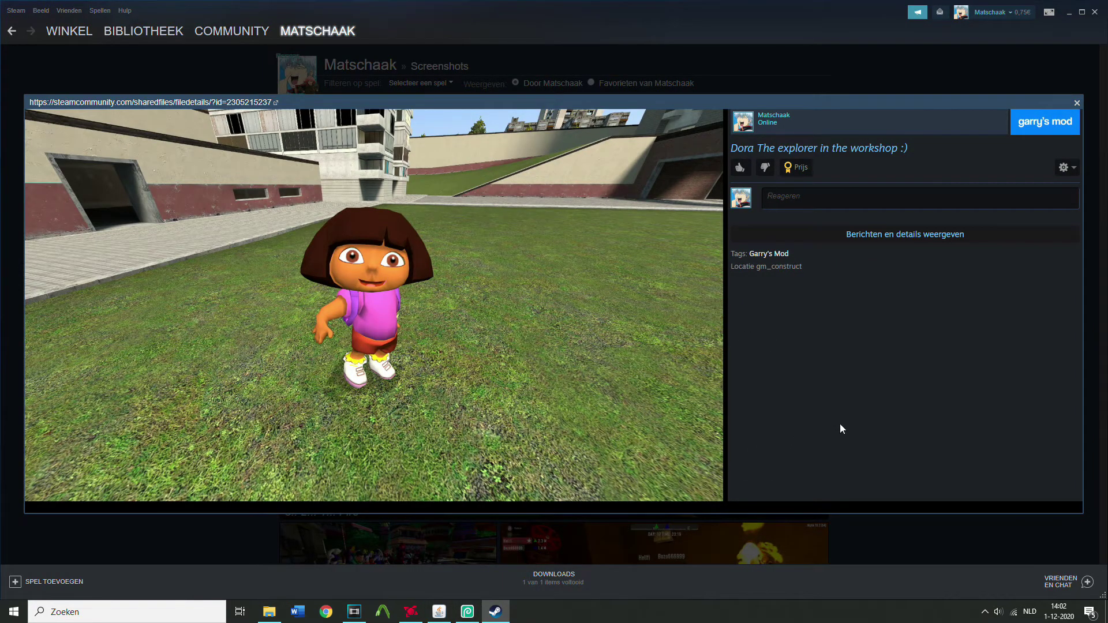
# Step: Switch from Steam to Photopea, paste the copied Dora screenshot and shift it up and left so the character sits mid-canvas
pyautogui.click(468, 612)
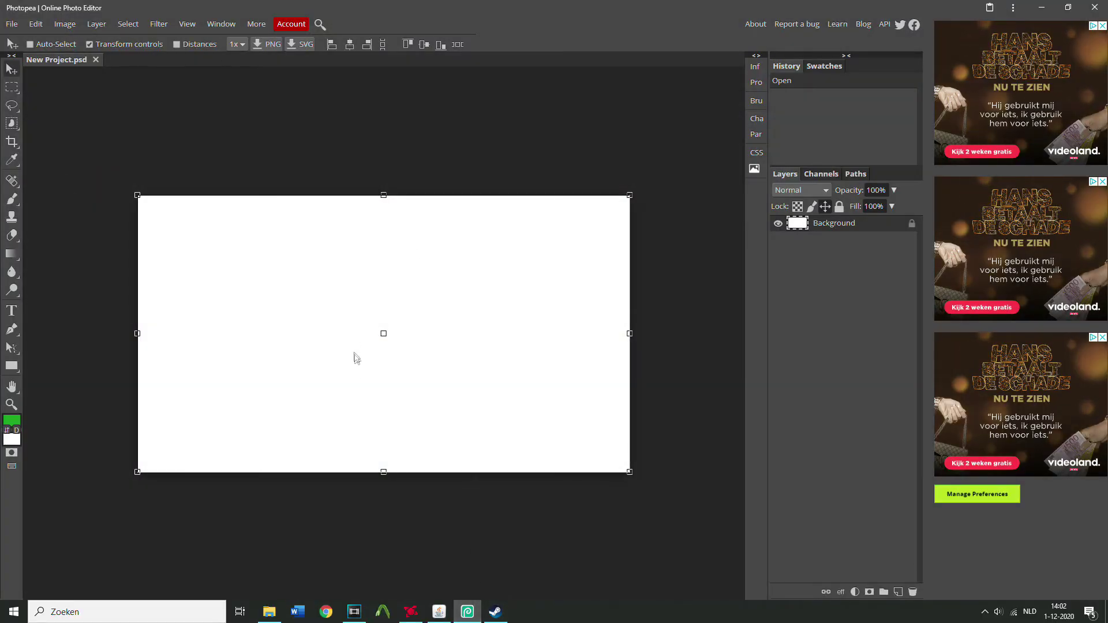
pyautogui.hotkey('ctrl', 'v')
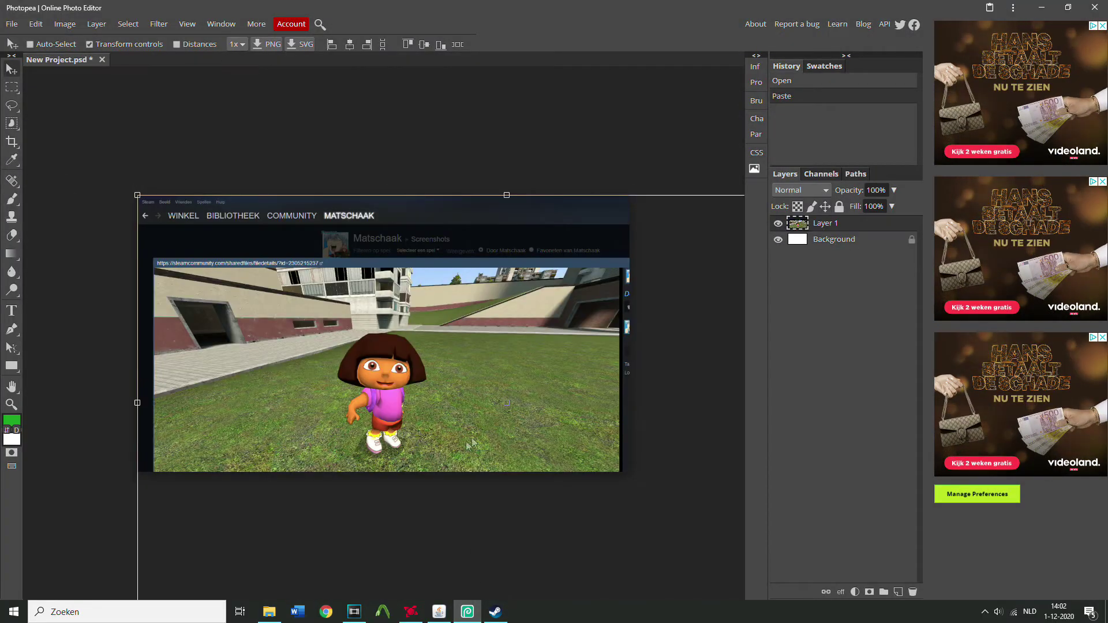
pyautogui.moveTo(468, 378); pyautogui.dragTo(471, 381)
# Step: Crop the image to a square closely framing the Dora character from head to shoes
pyautogui.click(12, 142)
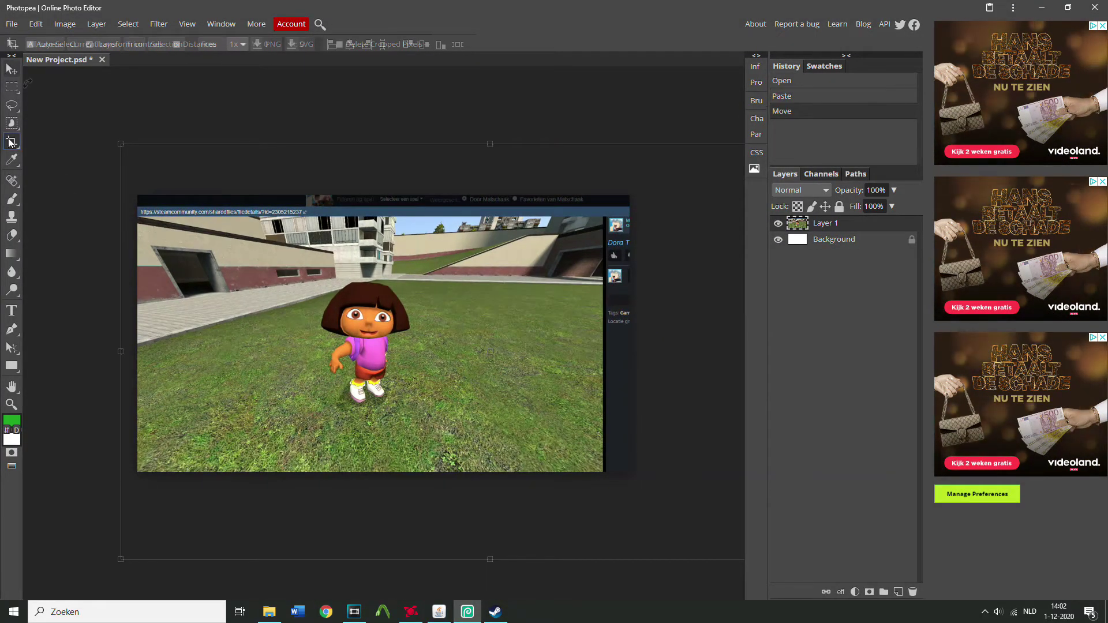
pyautogui.moveTo(296, 268); pyautogui.dragTo(425, 427)
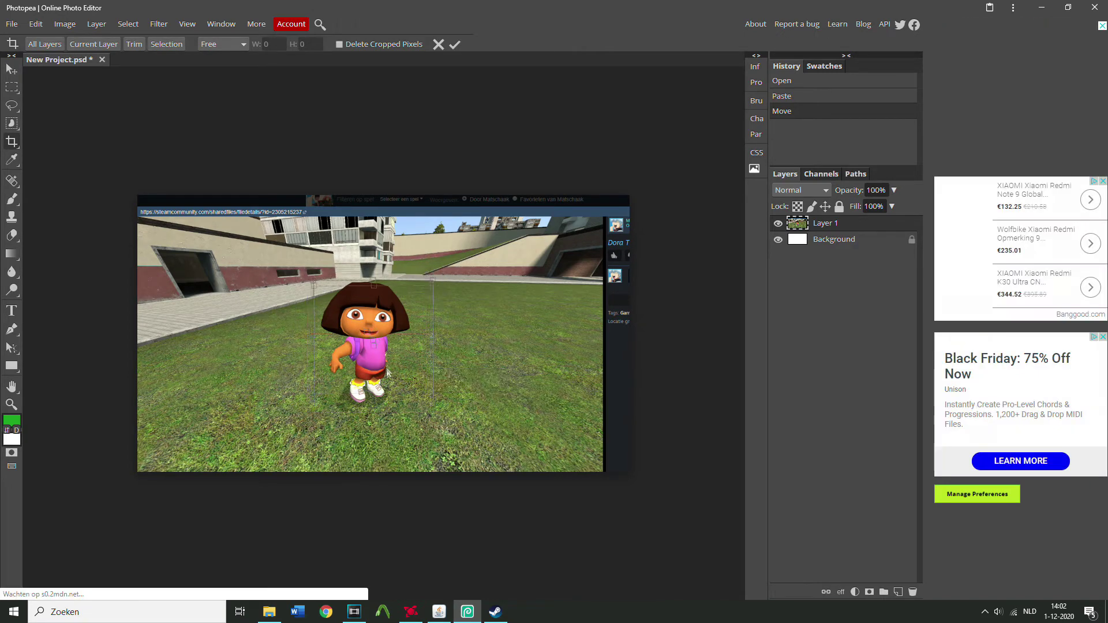
pyautogui.moveTo(386, 367); pyautogui.dragTo(411, 389)
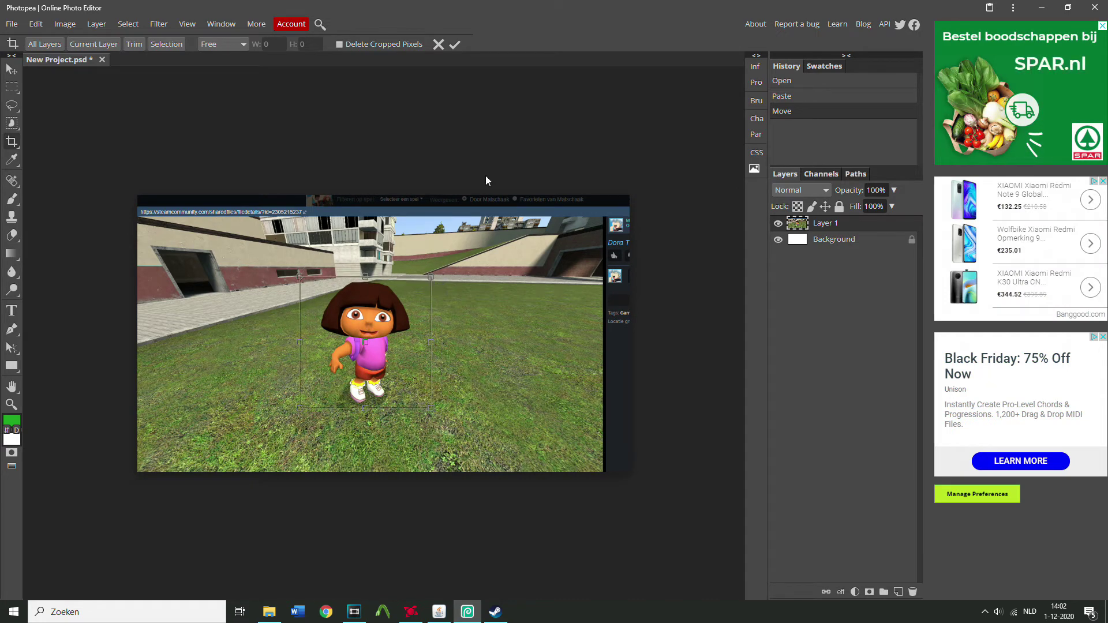
pyautogui.moveTo(381, 349); pyautogui.dragTo(382, 347)
pyautogui.click(456, 46)
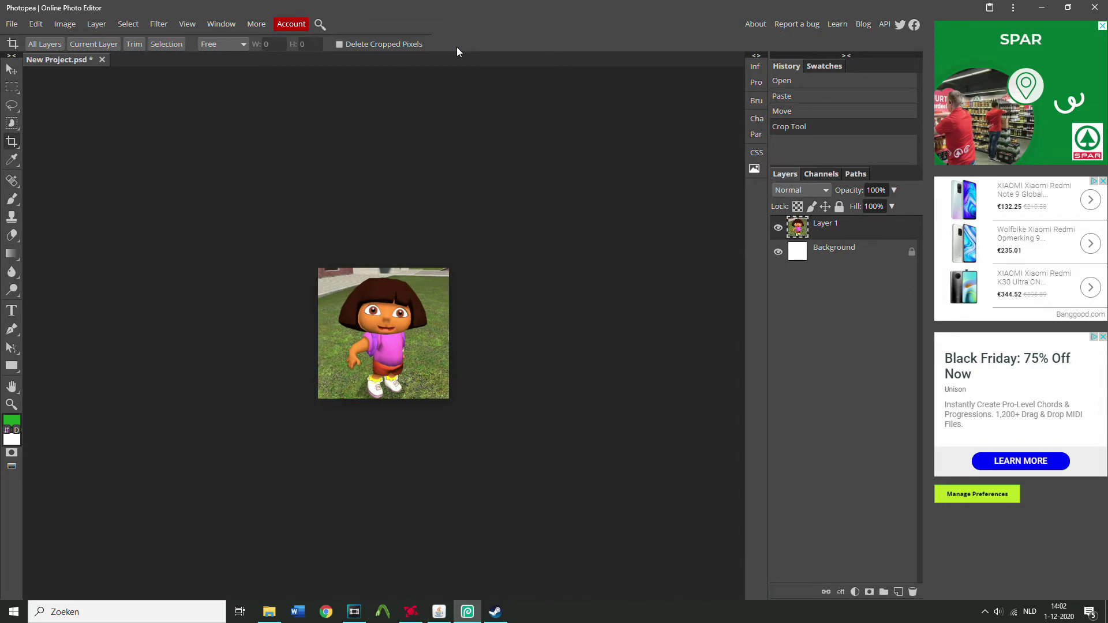
# Step: Export the cropped image as a 512 × 512 px JPG with the quality raised close to maximum
pyautogui.click(11, 23)
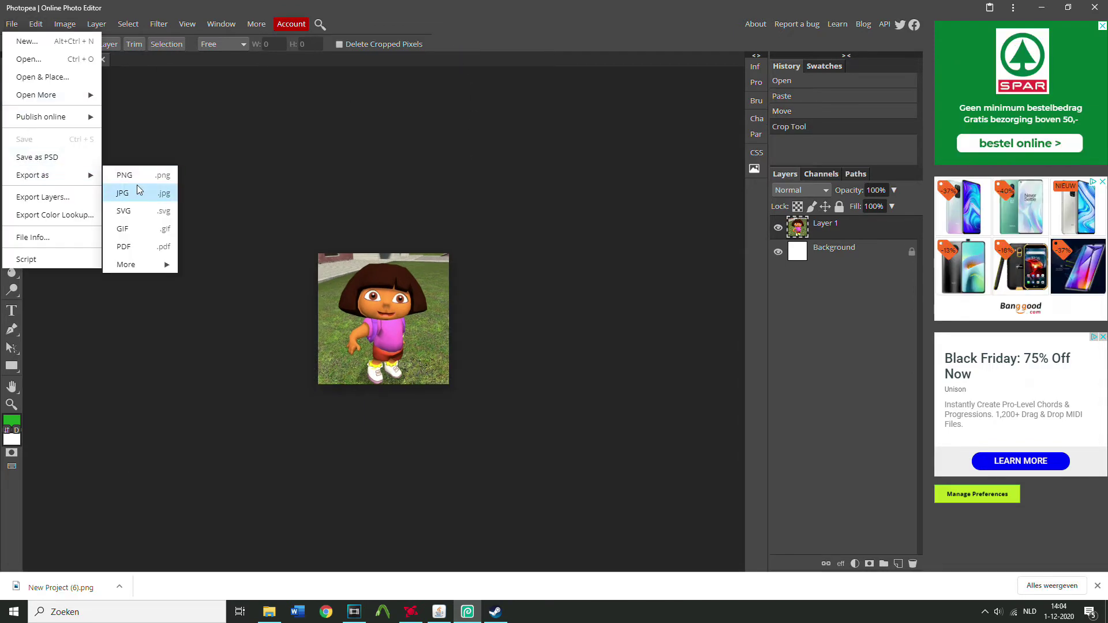
pyautogui.click(126, 196)
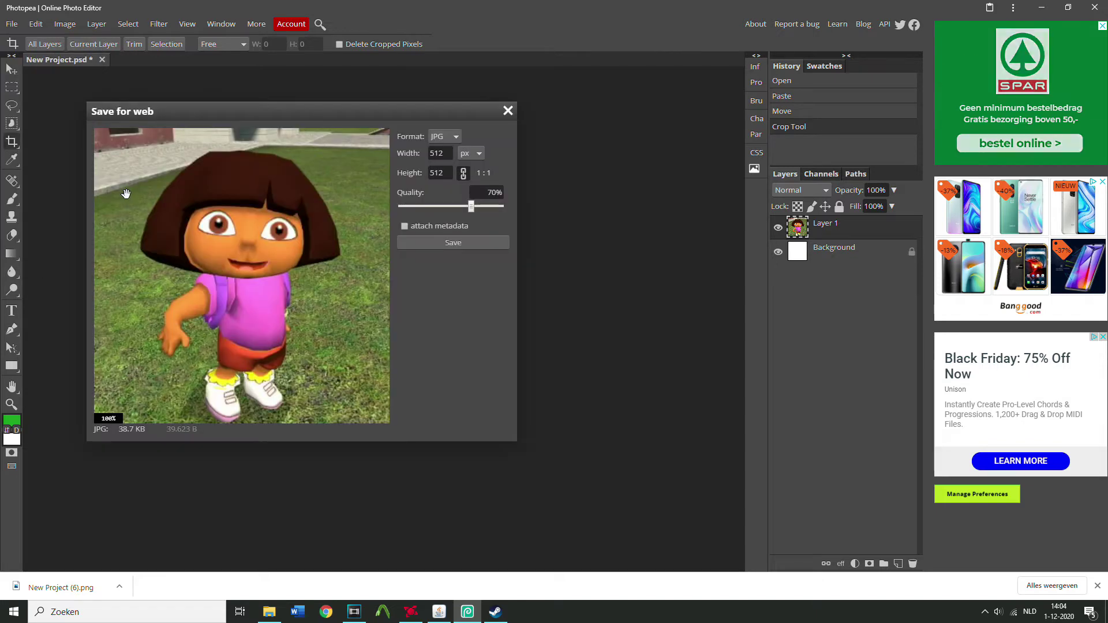
pyautogui.click(541, 175)
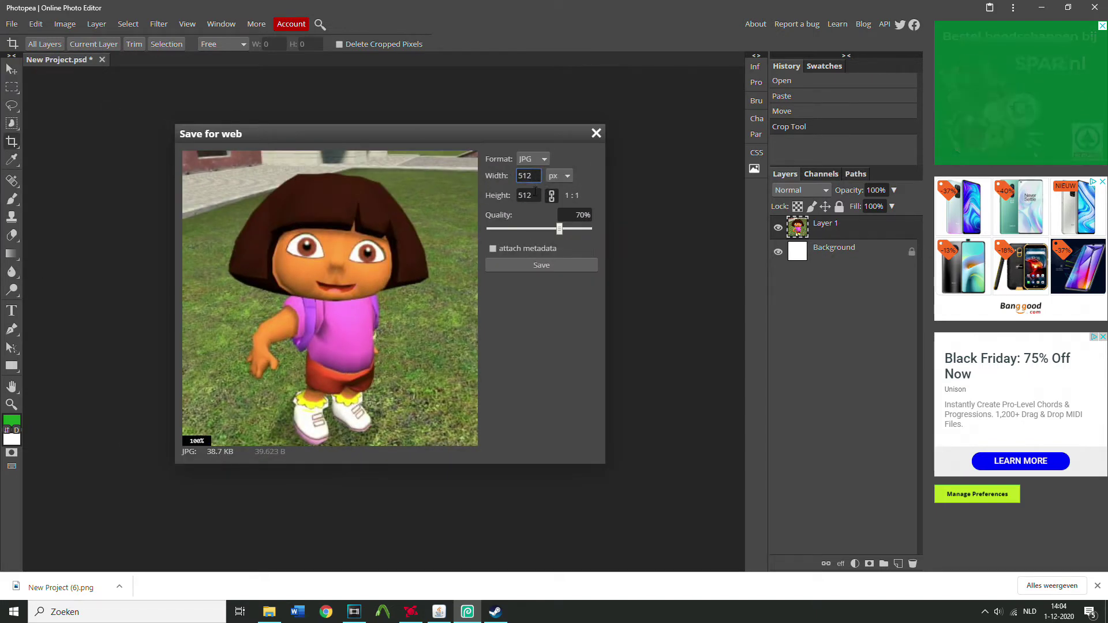
pyautogui.click(529, 195)
pyautogui.moveTo(559, 229); pyautogui.dragTo(589, 228)
pyautogui.click(542, 265)
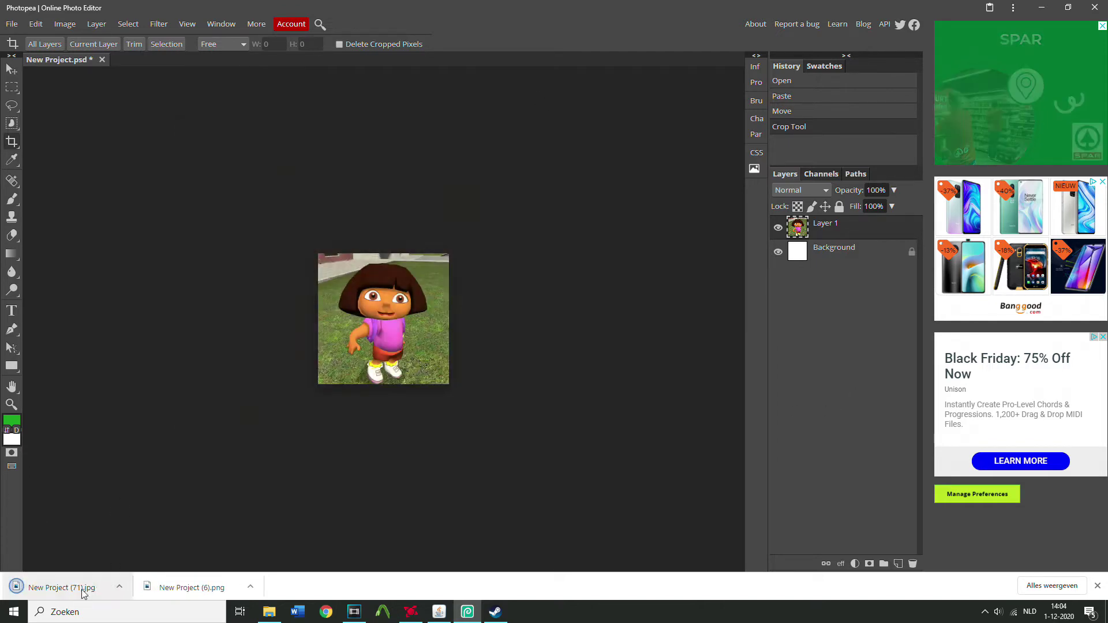
# Step: Show the exported JPG in its Downloads folder, rename it Dora_icon XD and close the folder window
pyautogui.click(120, 587)
pyautogui.click(144, 559)
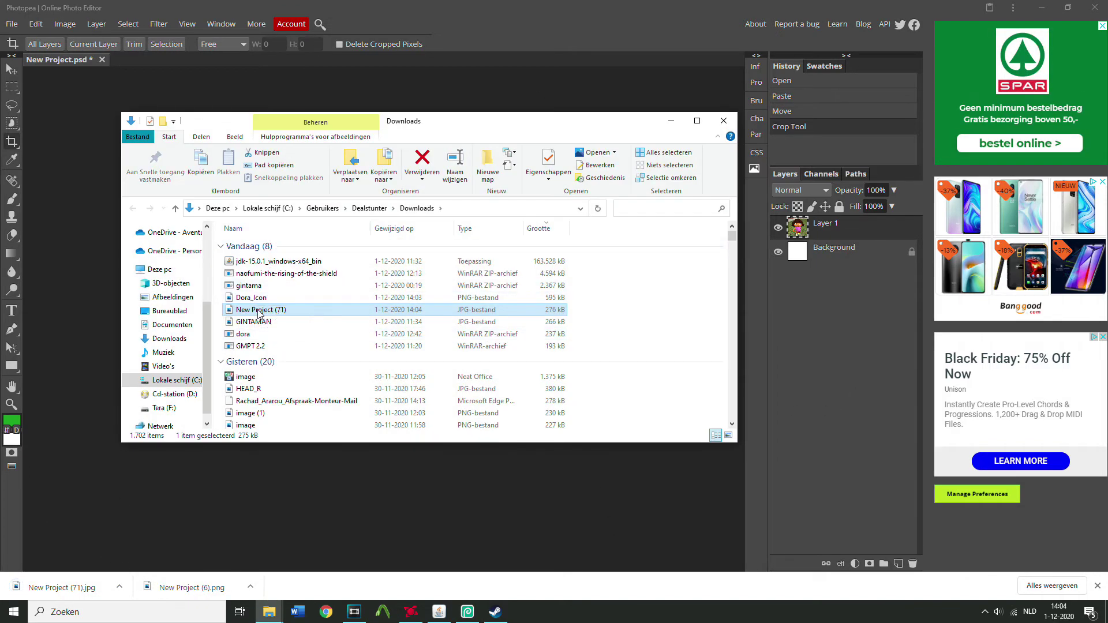
pyautogui.click(259, 310)
pyautogui.write('Dora')
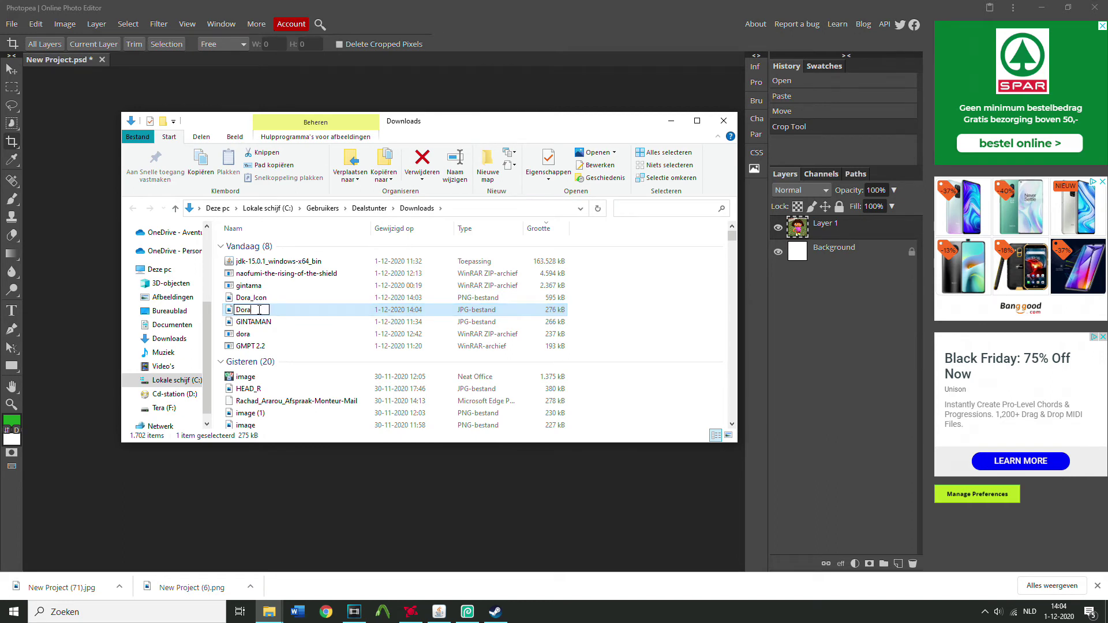
pyautogui.write('_icon')
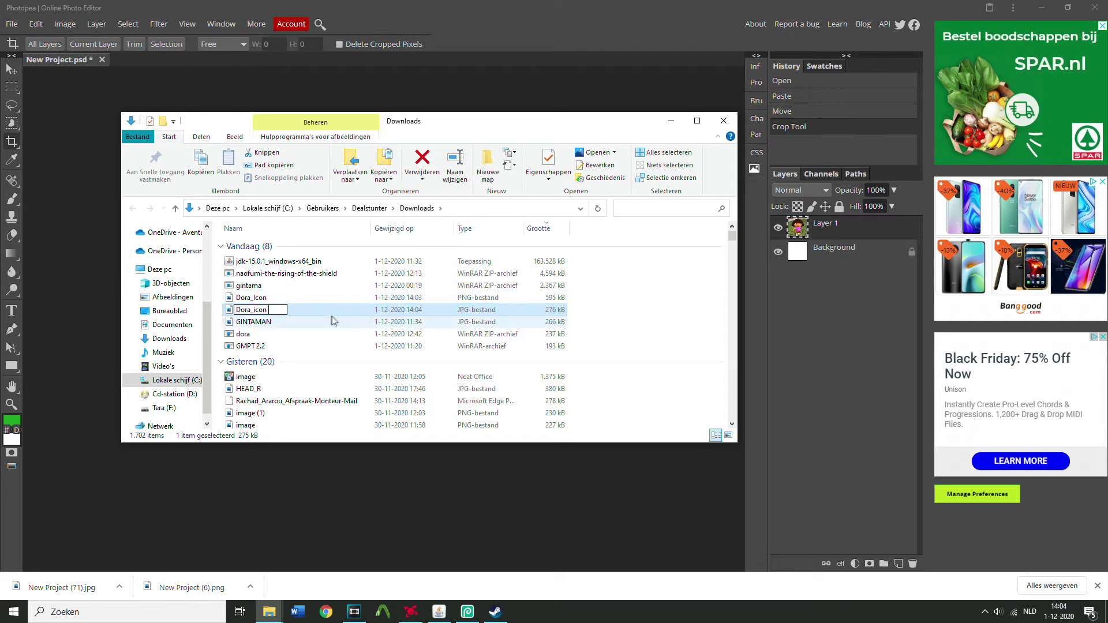
pyautogui.write(' XD')
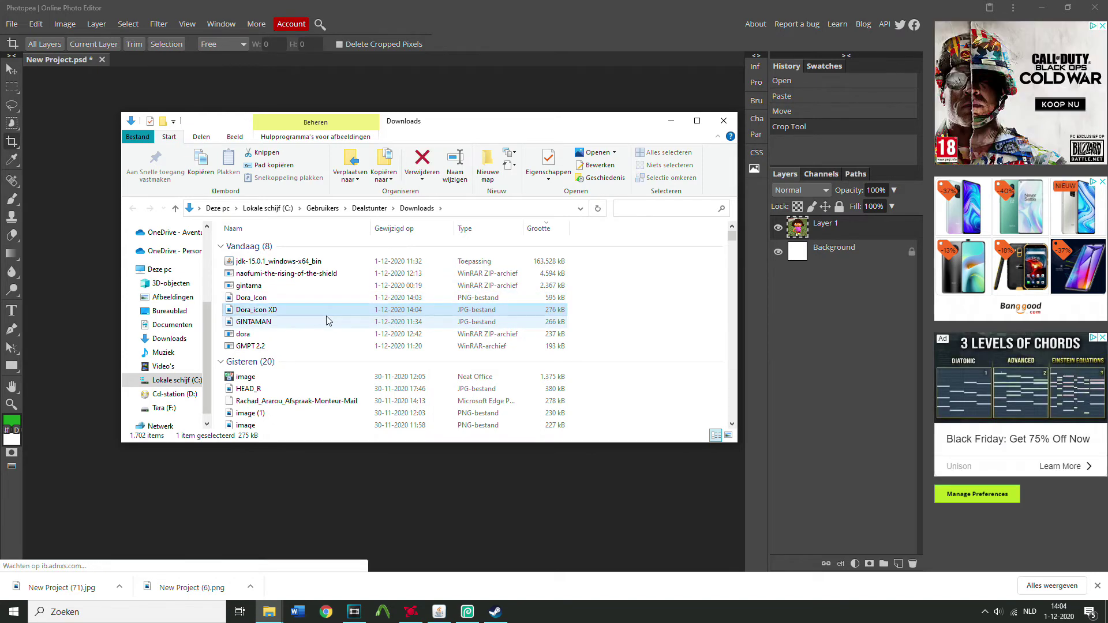
pyautogui.click(723, 121)
# Step: Switch to GMod Publishing Utility and load Dora_icon XD.jpg from Downloads as the addon icon
pyautogui.click(439, 612)
pyautogui.click(270, 612)
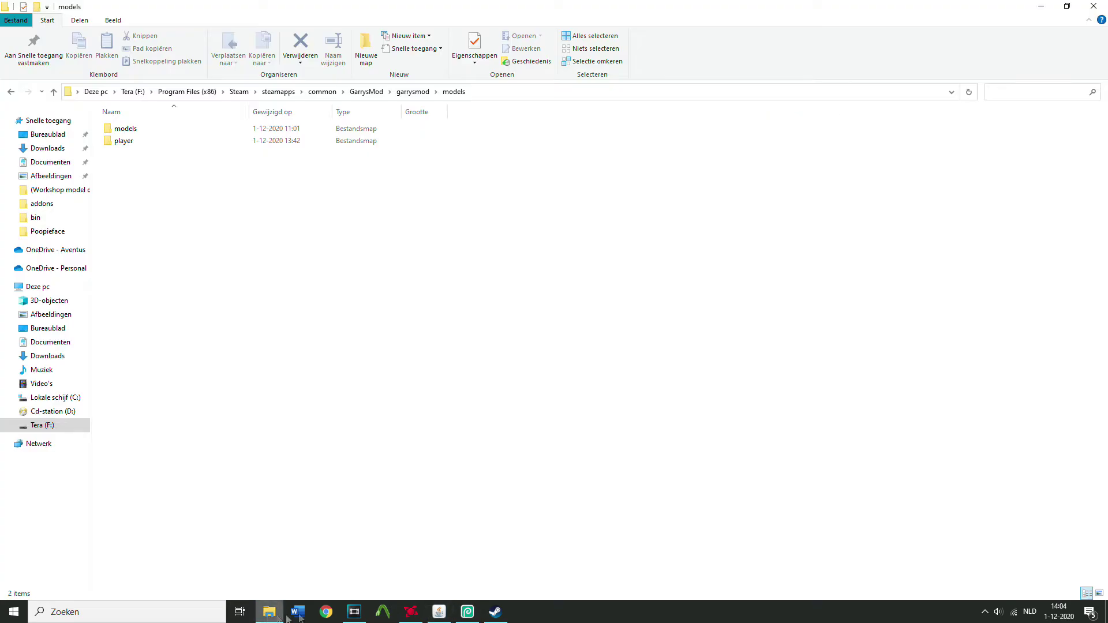
pyautogui.click(439, 612)
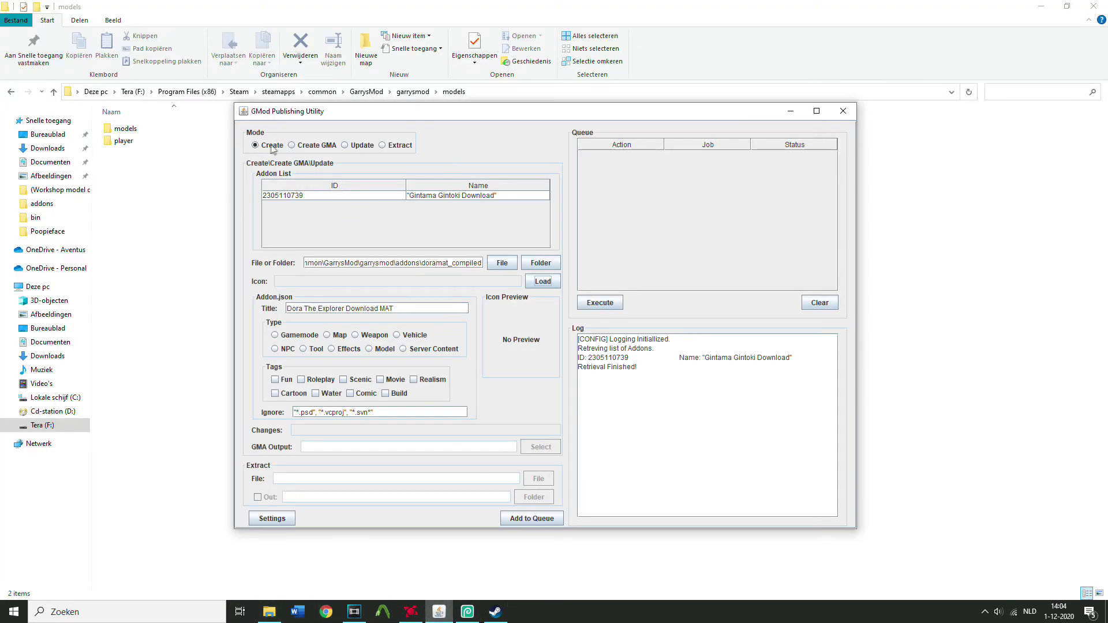
pyautogui.click(527, 279)
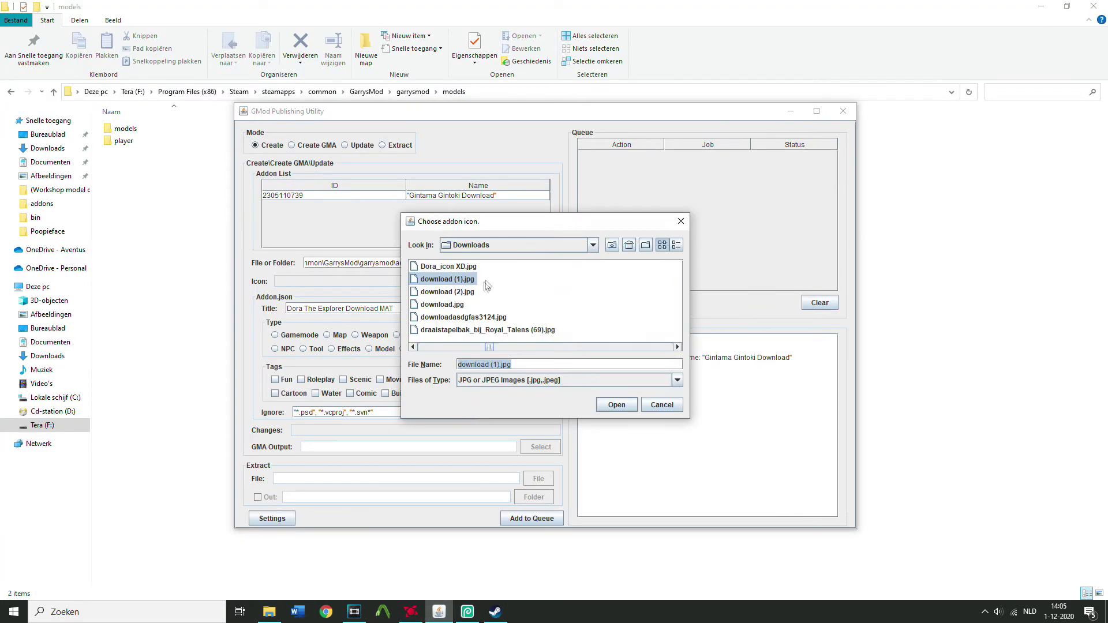
pyautogui.click(458, 269)
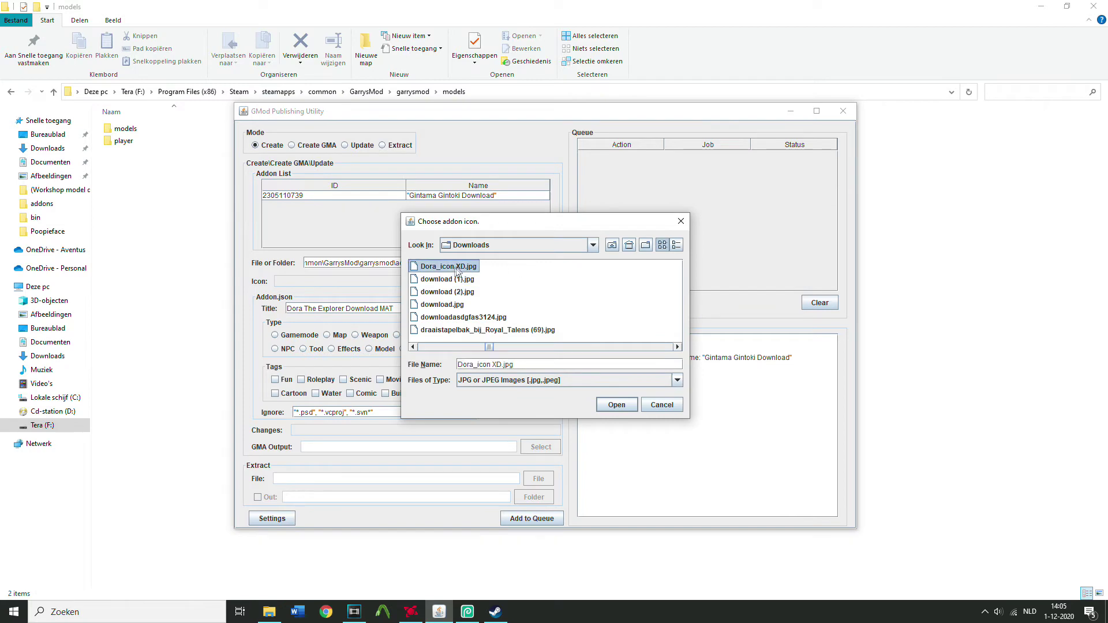
pyautogui.click(617, 404)
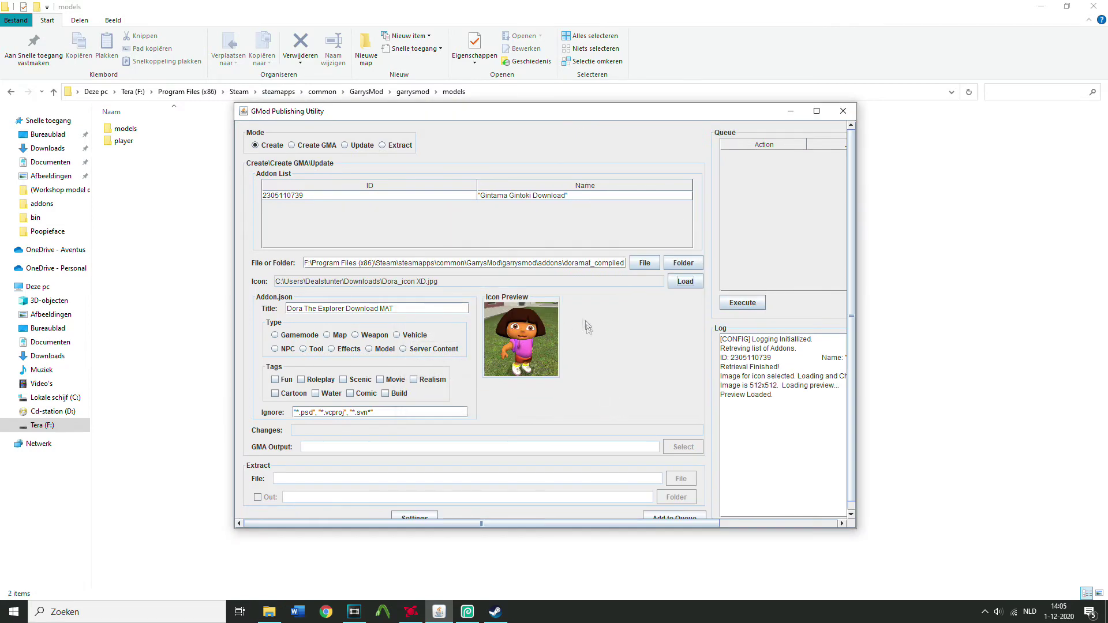
# Step: Maximize the utility window, set the addon type to Model and assign the tags Roleplay and Cartoon
pyautogui.doubleClick(773, 111)
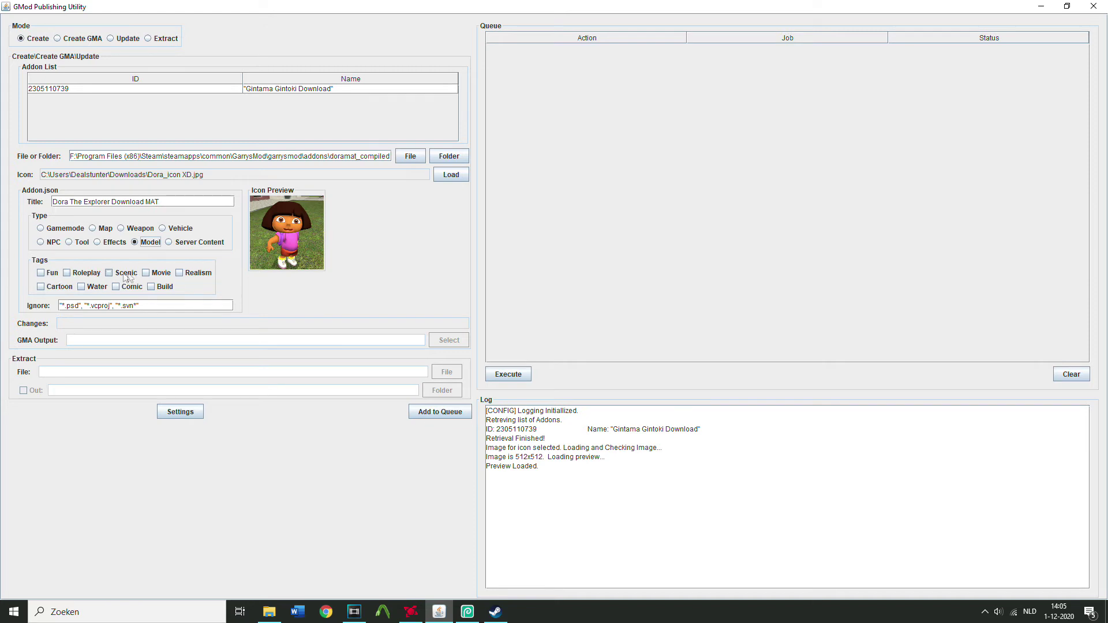
pyautogui.click(95, 275)
pyautogui.click(48, 273)
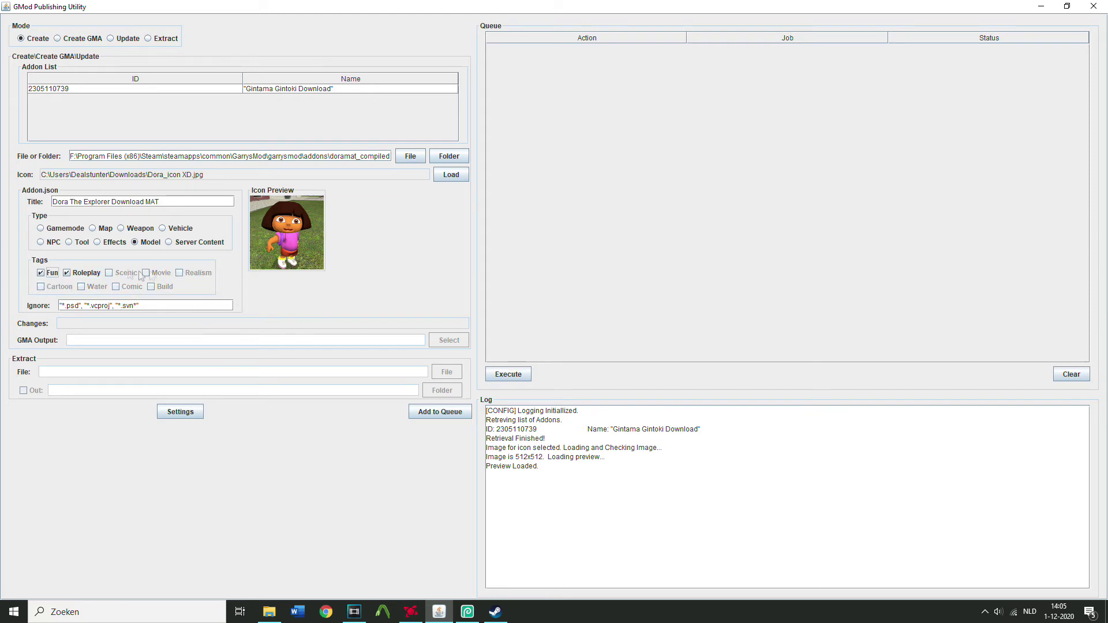
pyautogui.click(52, 275)
pyautogui.click(48, 287)
# Step: Add the addon creation job to the queue and execute it, following the log until the upload ends
pyautogui.click(439, 413)
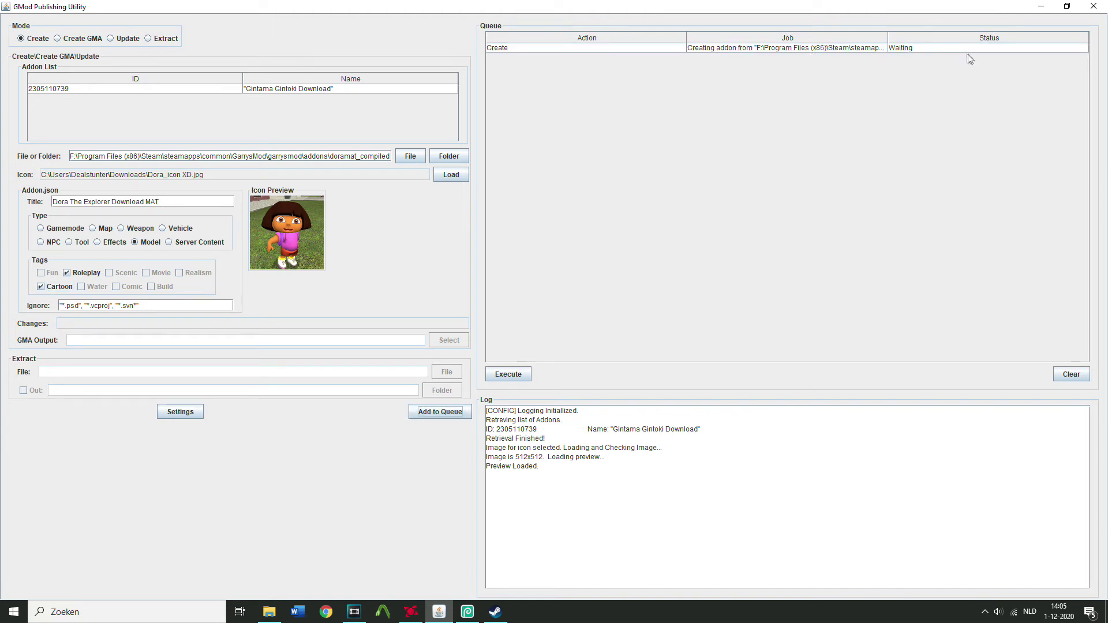
pyautogui.click(950, 49)
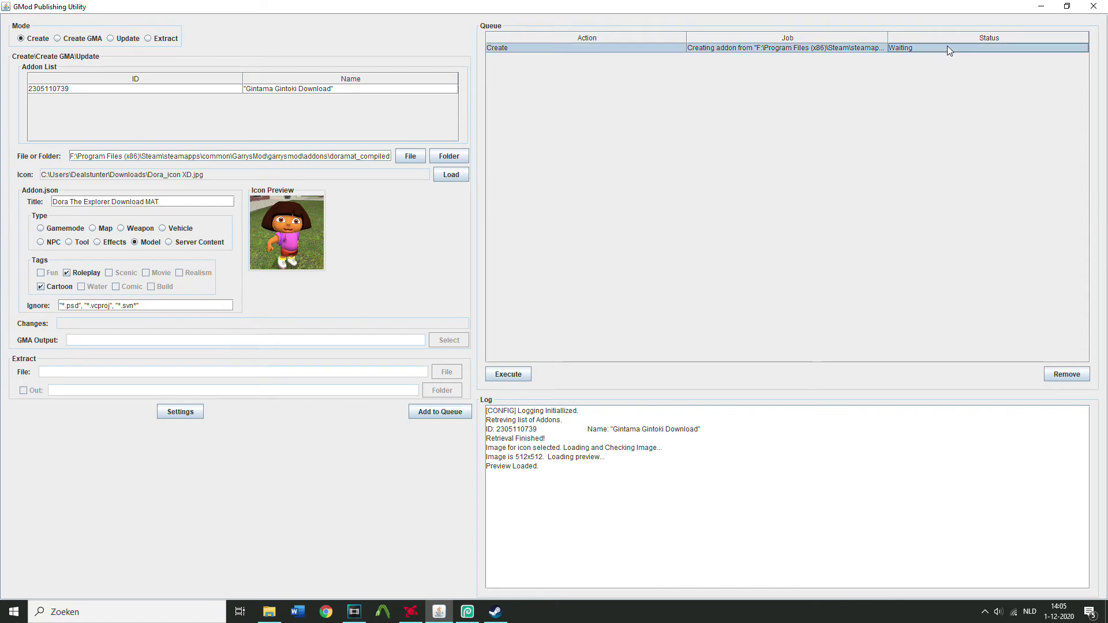
pyautogui.click(512, 375)
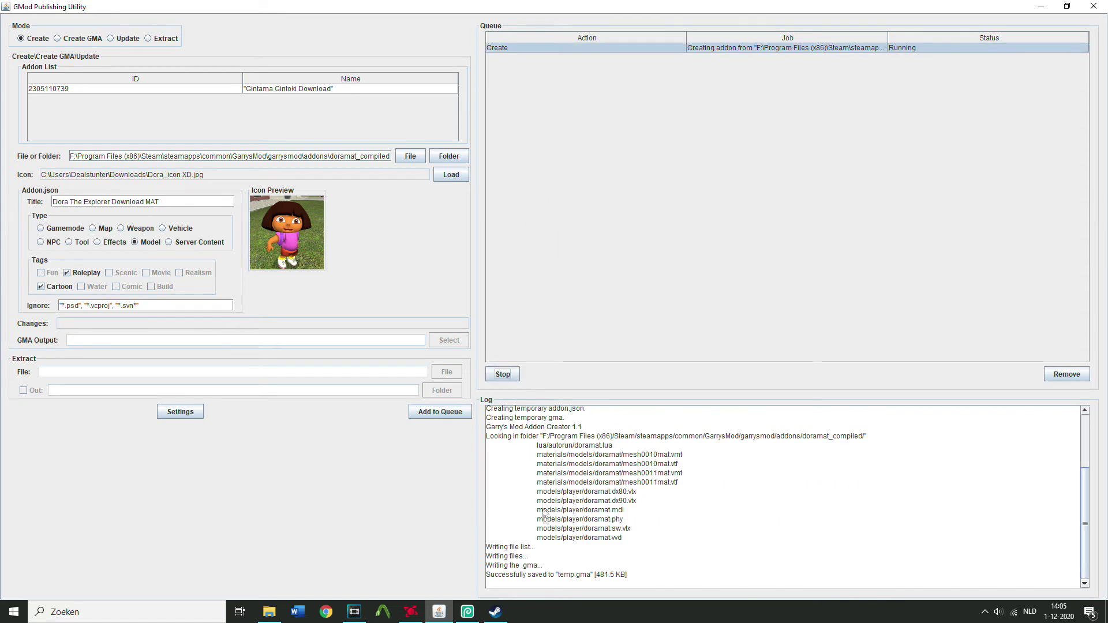
pyautogui.moveTo(519, 576); pyautogui.dragTo(639, 578)
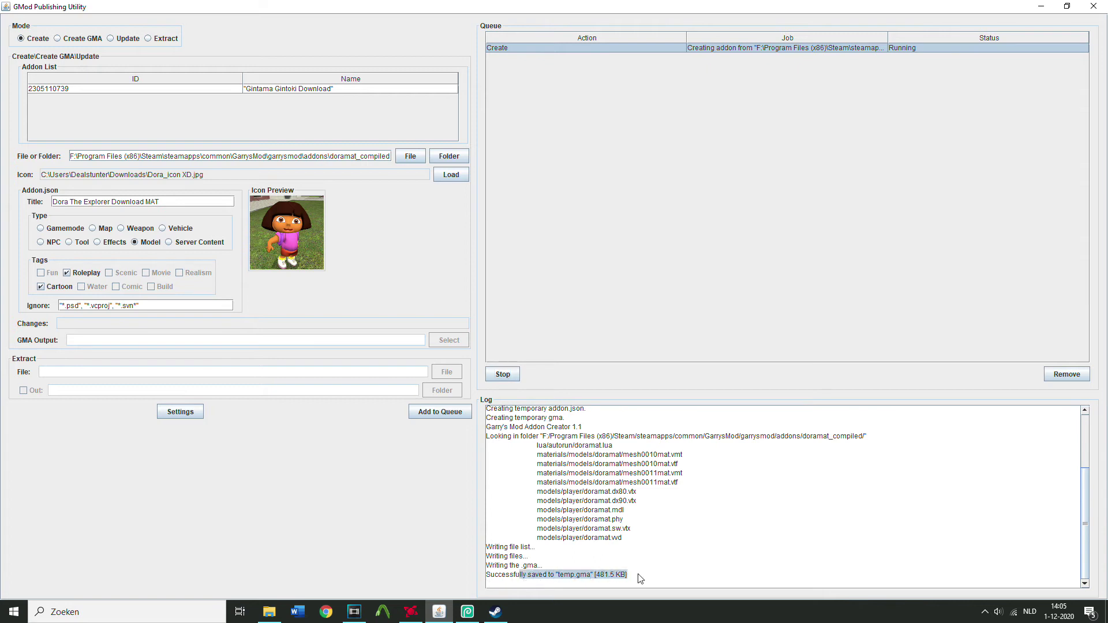
pyautogui.click(638, 578)
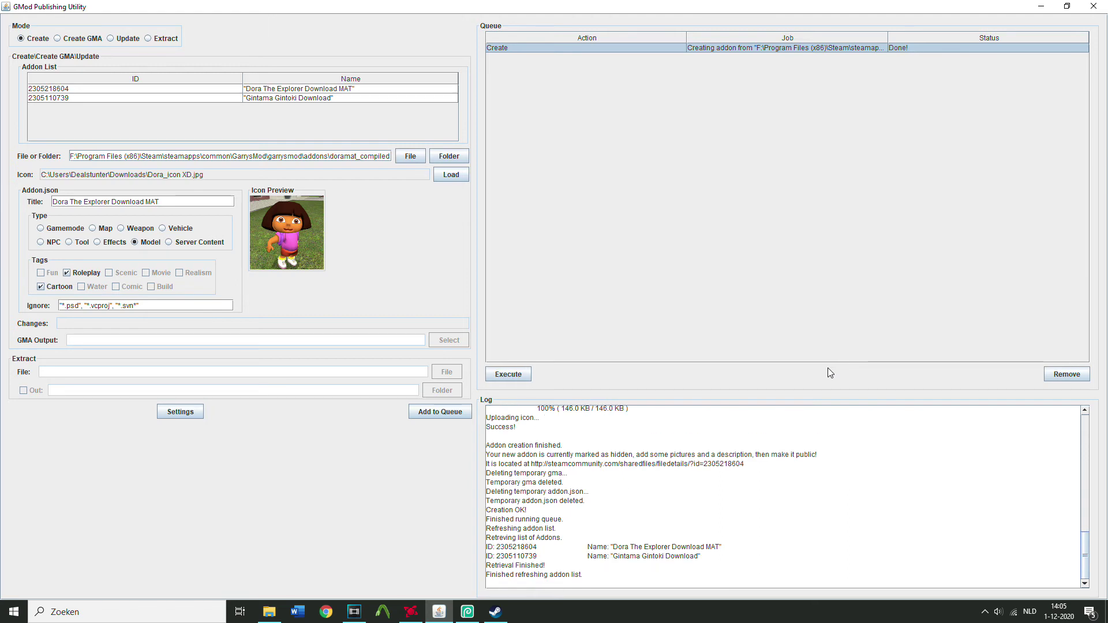
pyautogui.moveTo(498, 575); pyautogui.dragTo(585, 580)
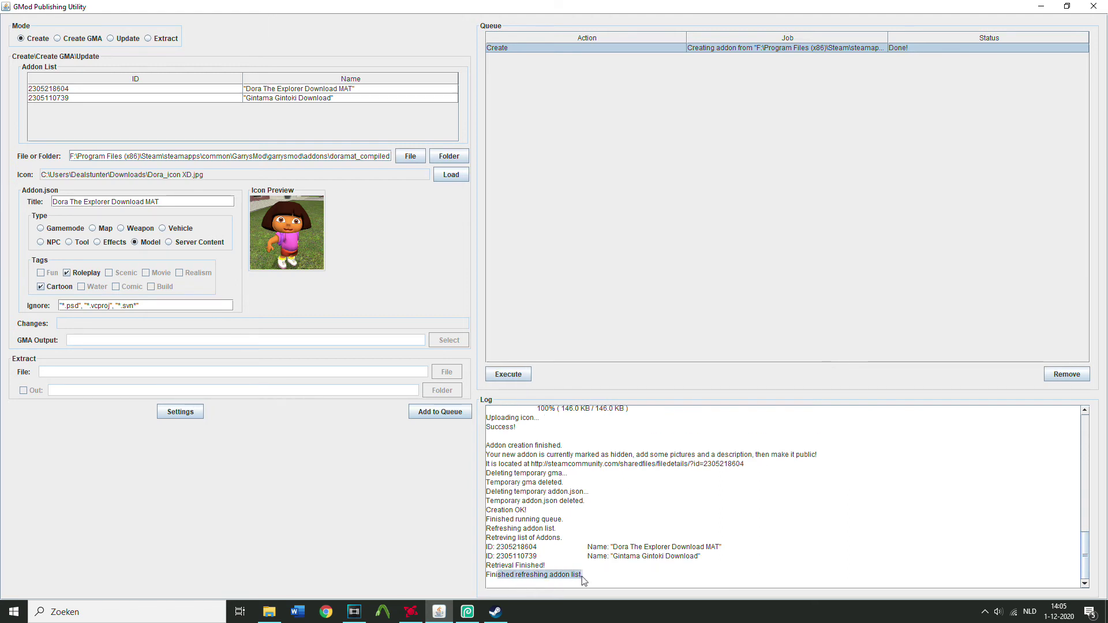
pyautogui.click(596, 583)
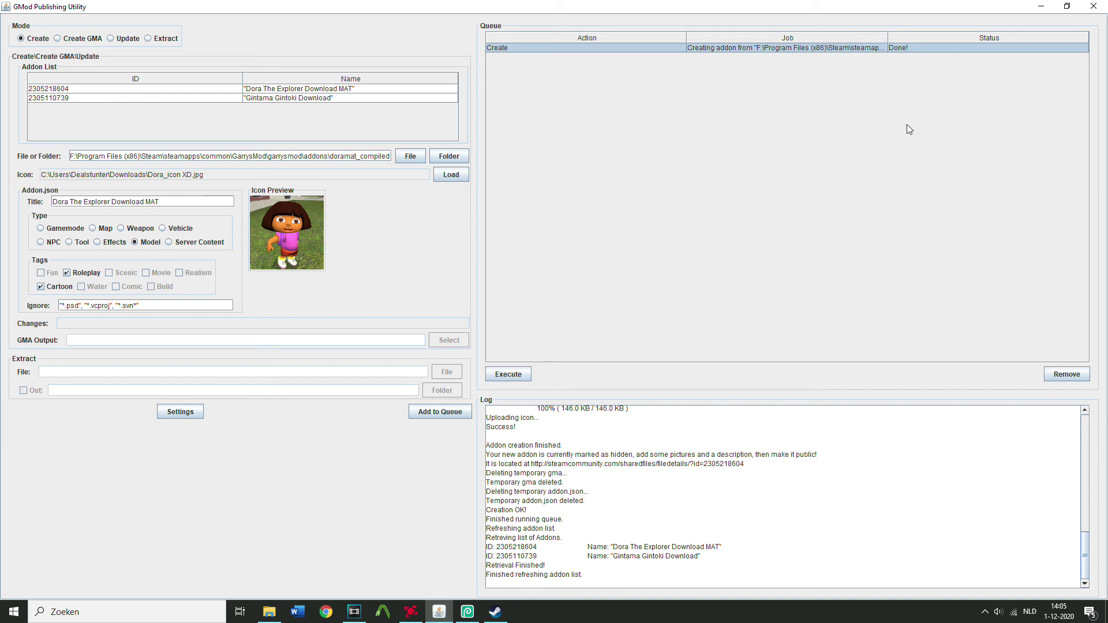
# Step: Close the publishing utility, switch to Steam, dismiss the enlarged screenshot and open the own profile page
pyautogui.click(1094, 6)
pyautogui.click(468, 612)
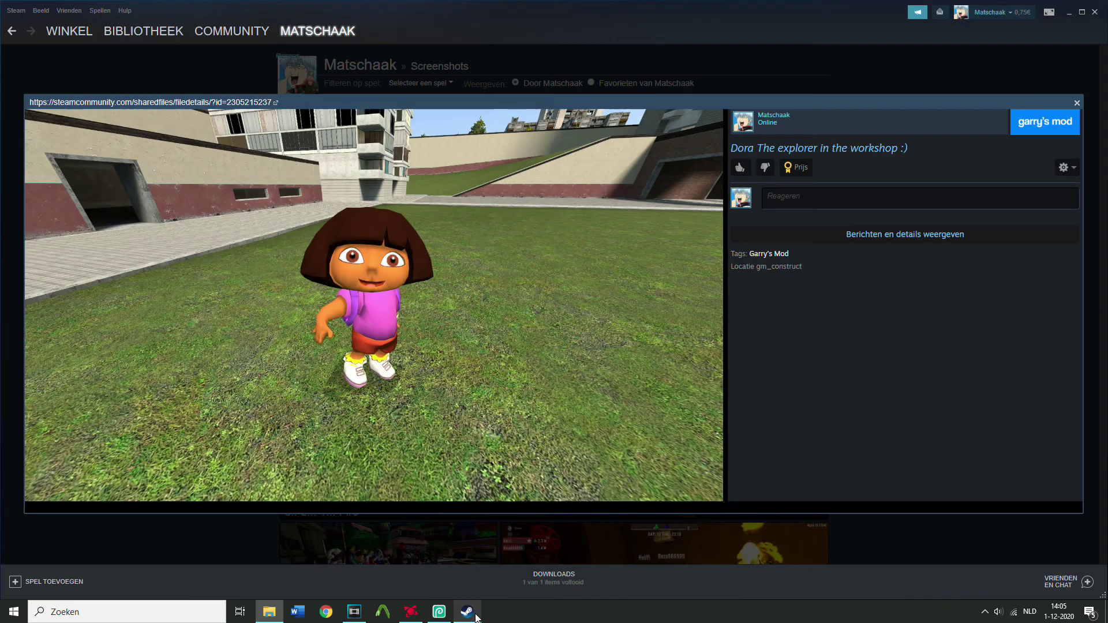
pyautogui.click(1077, 103)
pyautogui.moveTo(306, 34)
pyautogui.click(300, 64)
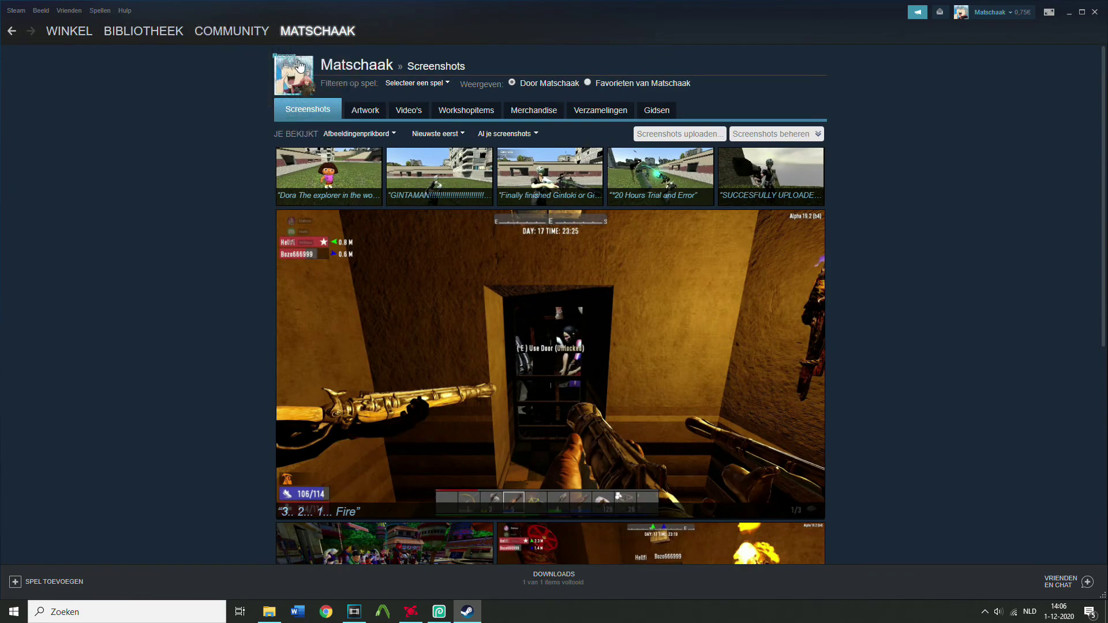
pyautogui.scroll(-5, 698, 387)
pyautogui.scroll(-3, 698, 387)
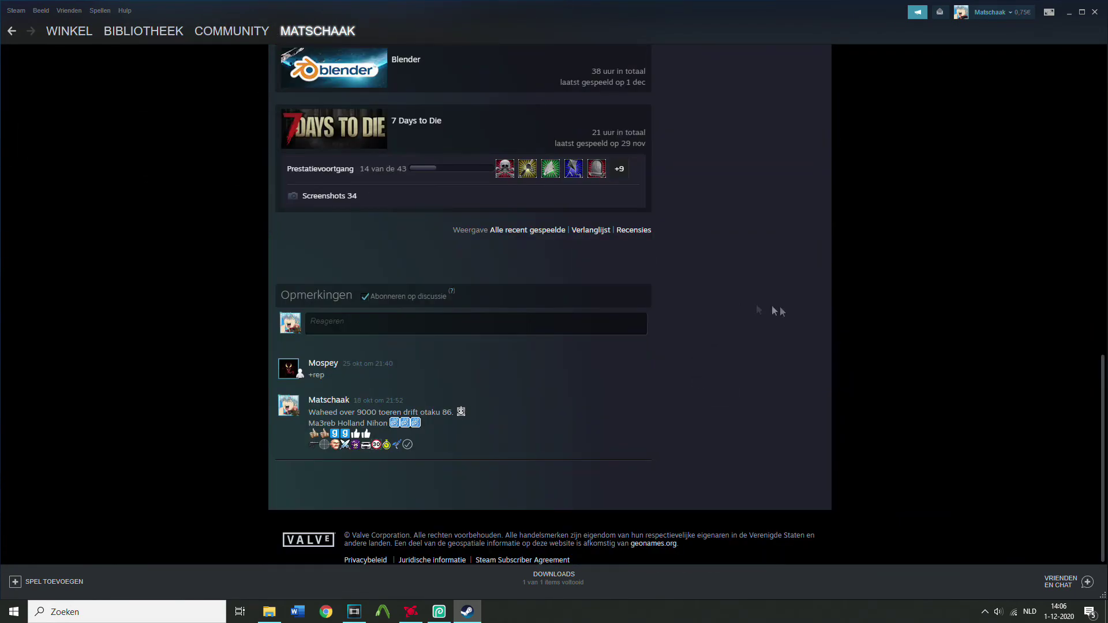
pyautogui.scroll(10, 773, 306)
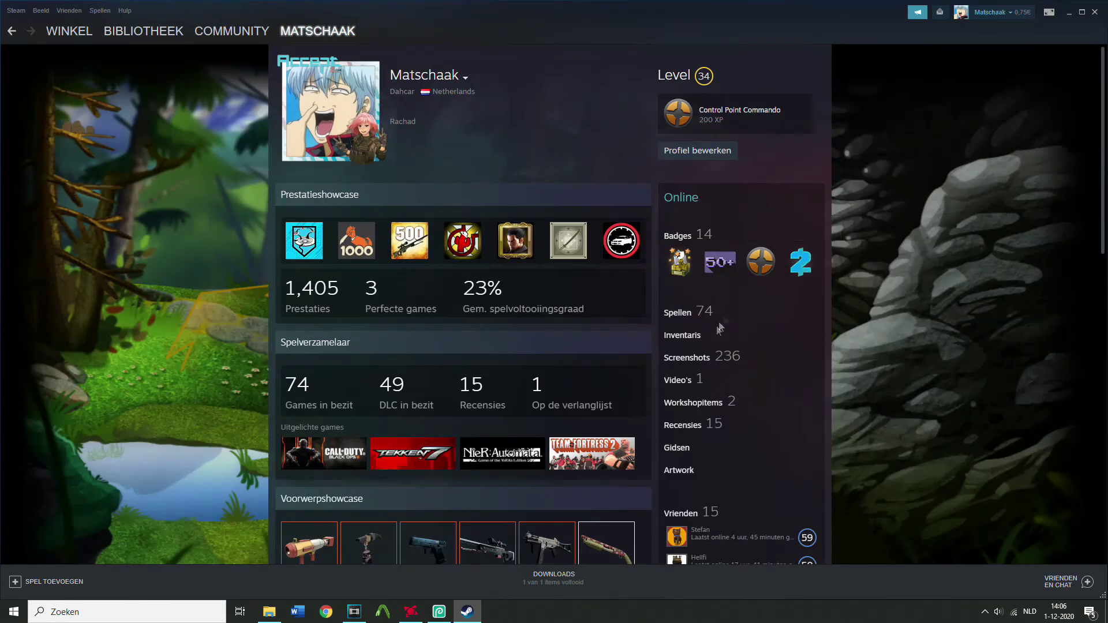
# Step: Open Dora The Explorer Download MAT from the profile's workshop items and look over its page
pyautogui.click(689, 403)
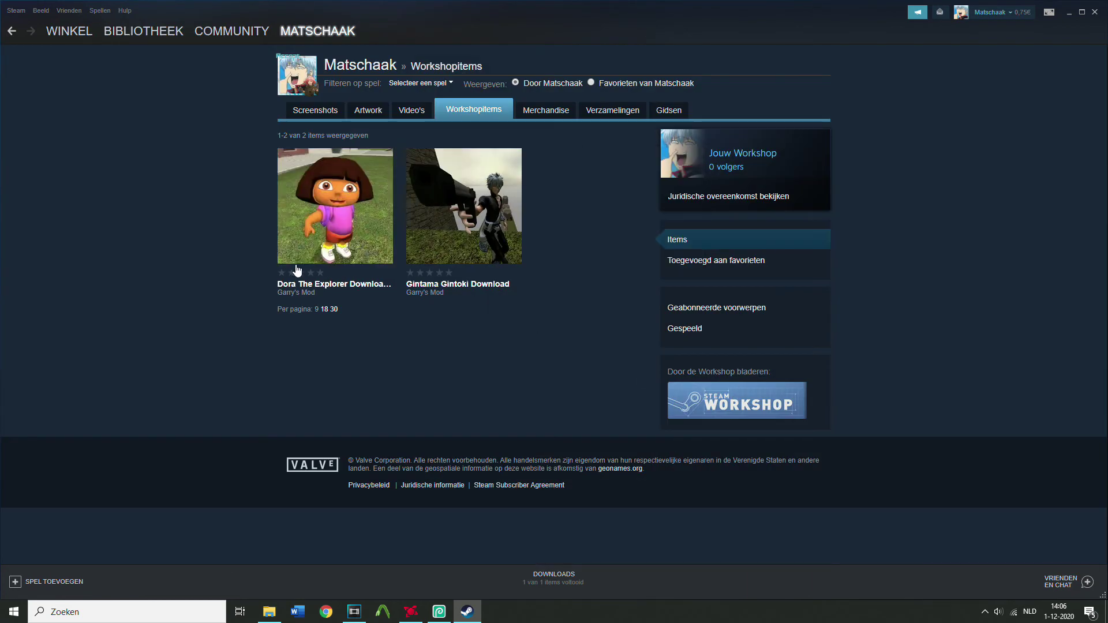
pyautogui.click(328, 210)
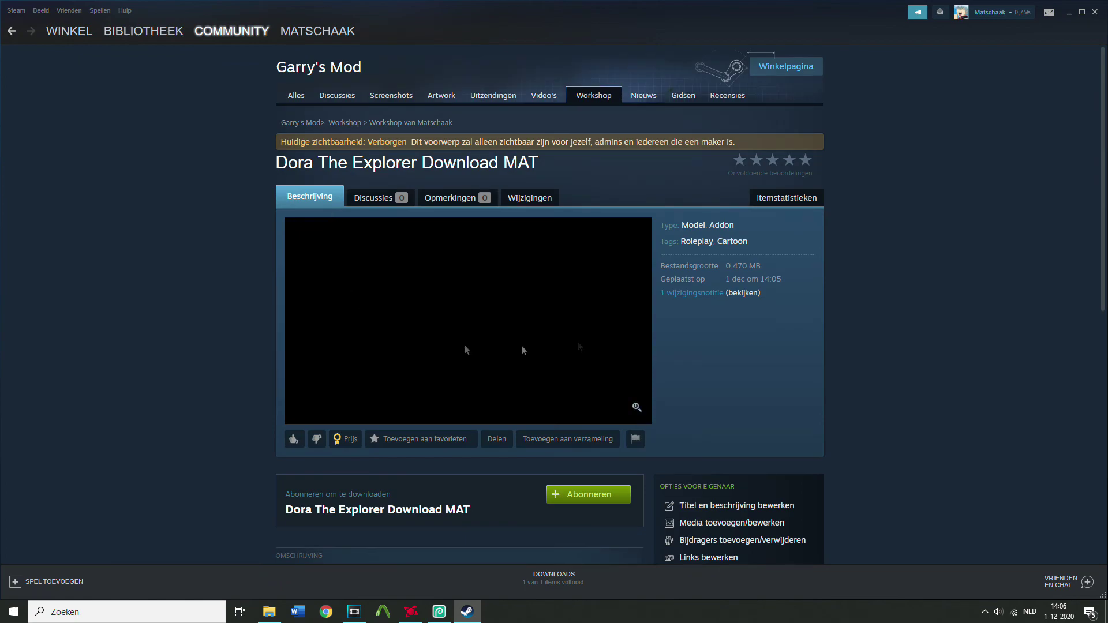
pyautogui.scroll(-6, 705, 317)
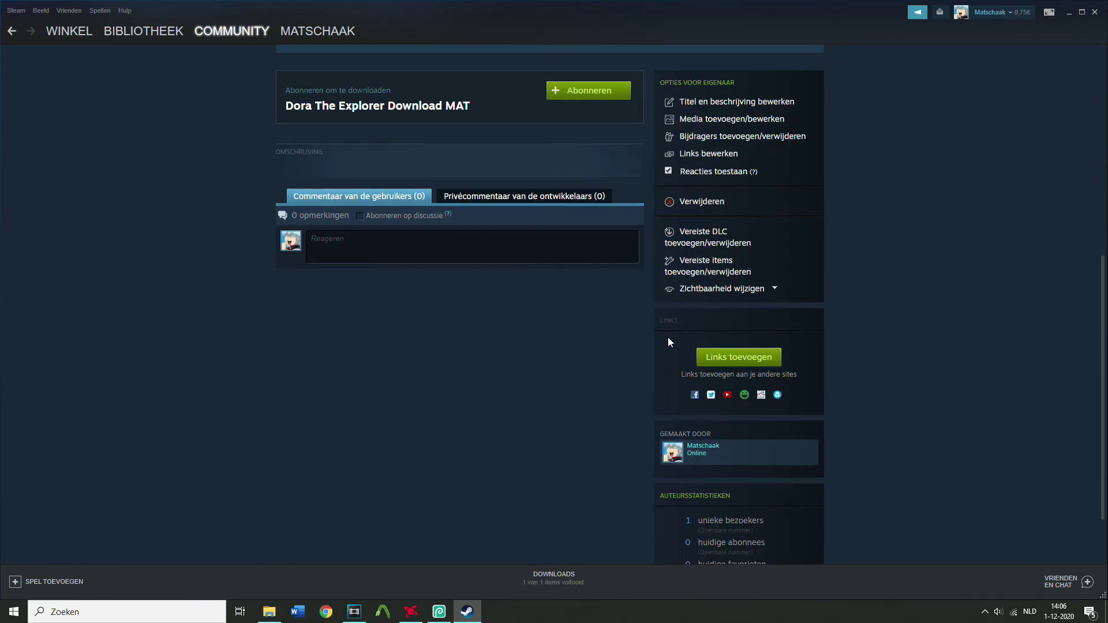
pyautogui.scroll(3, 675, 354)
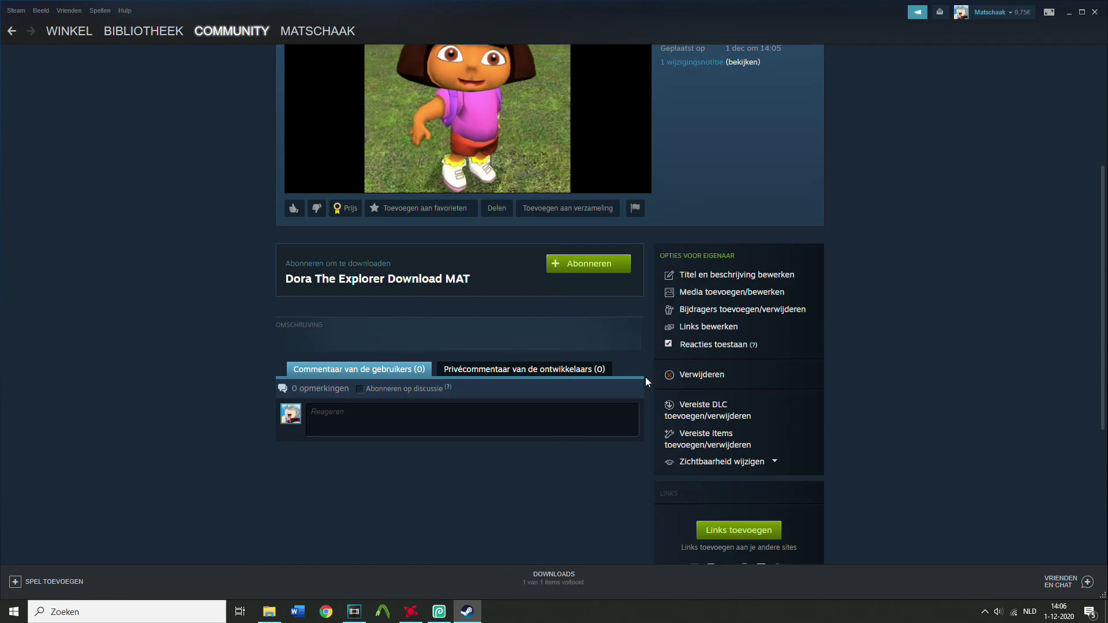
pyautogui.scroll(4, 645, 376)
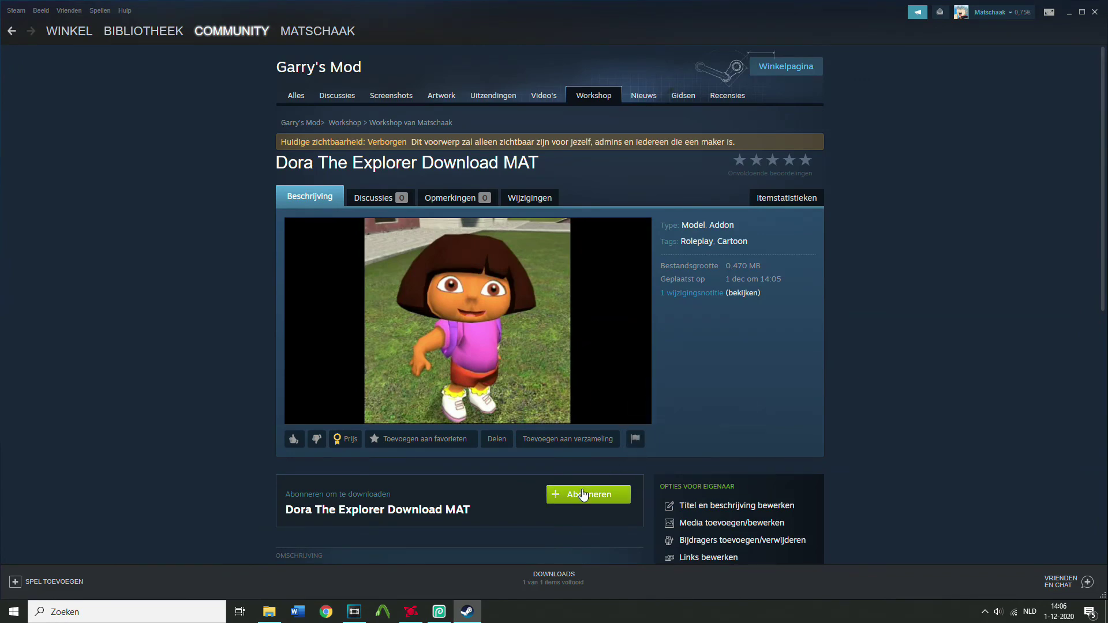
# Step: Subscribe to the Dora The Explorer Download MAT workshop item
pyautogui.click(584, 494)
pyautogui.scroll(-3, 625, 508)
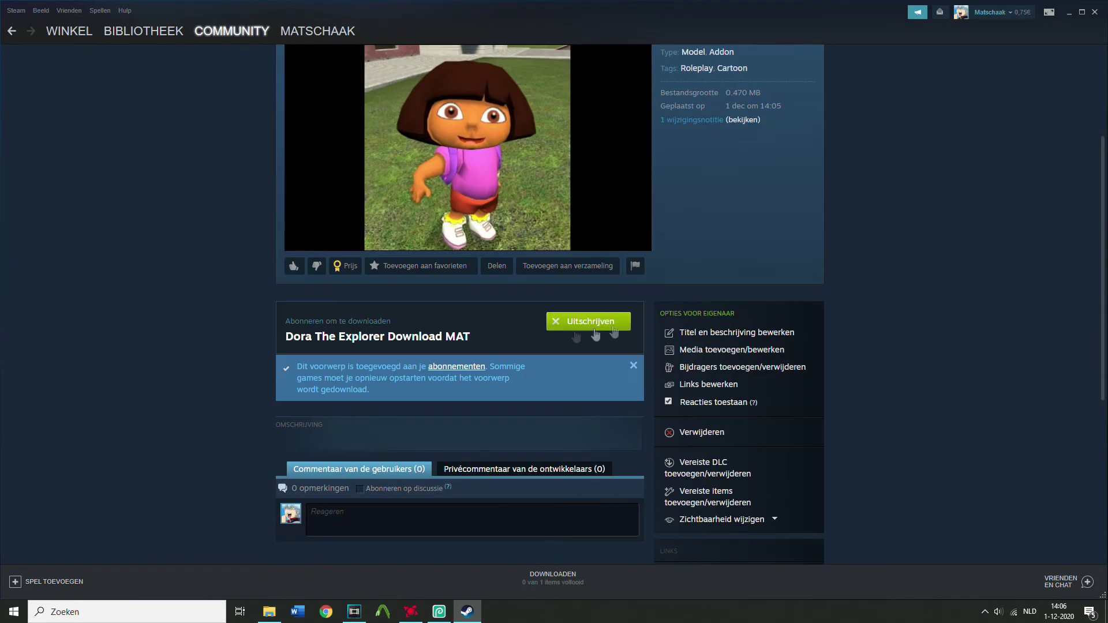
# Step: Switch to File Explorer, open the addons folder inside garrysmod and select the doramat_compiled folder
pyautogui.click(269, 612)
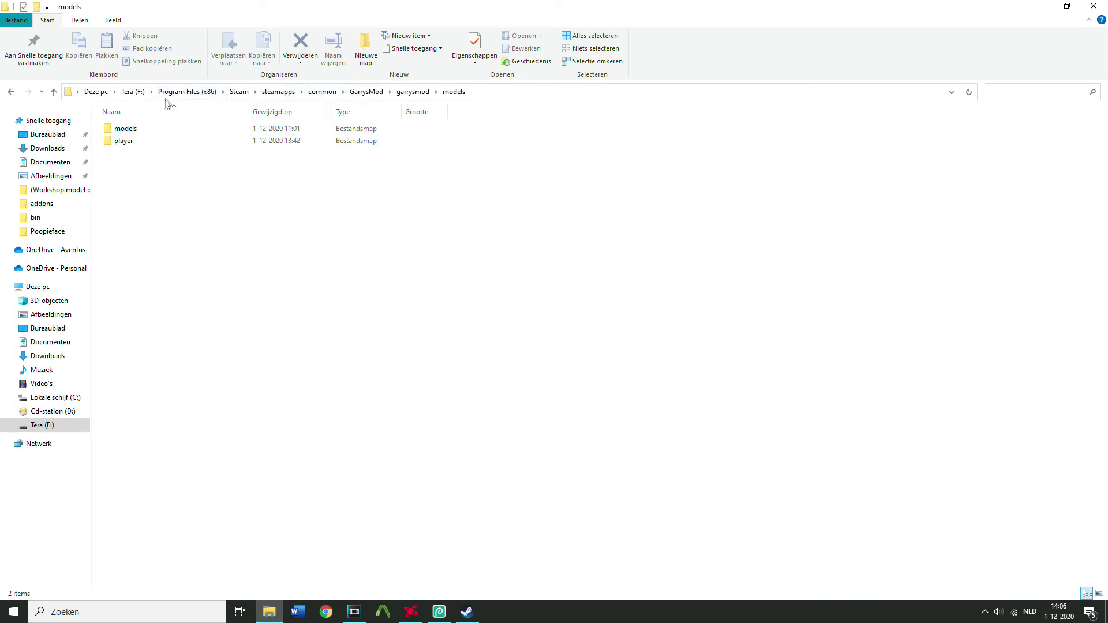
pyautogui.click(413, 92)
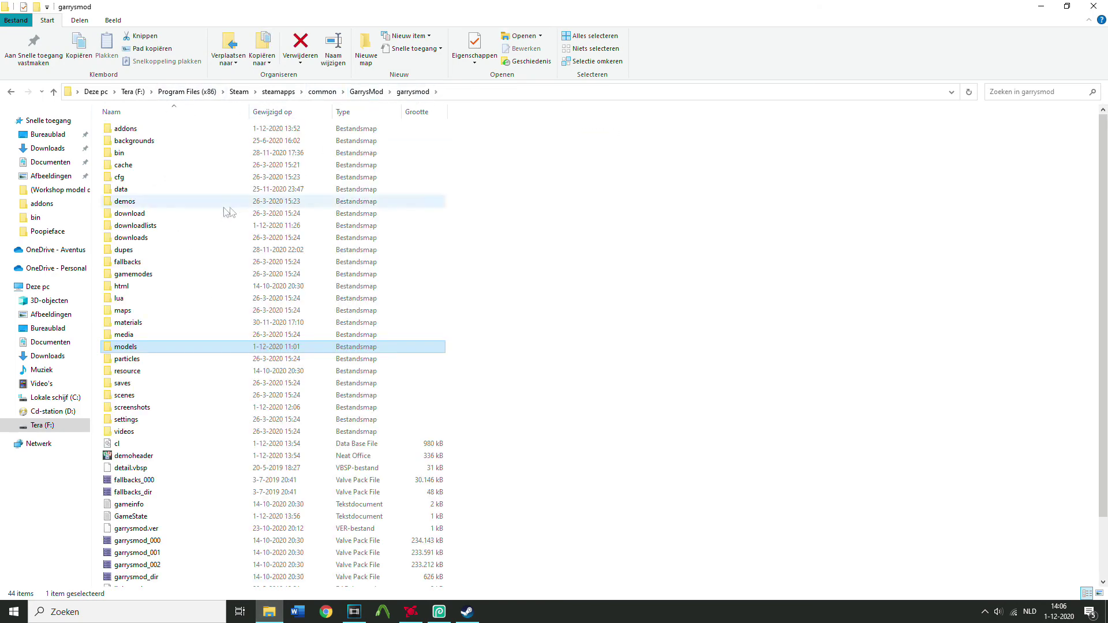
pyautogui.doubleClick(150, 128)
pyautogui.scroll(-20, 229, 378)
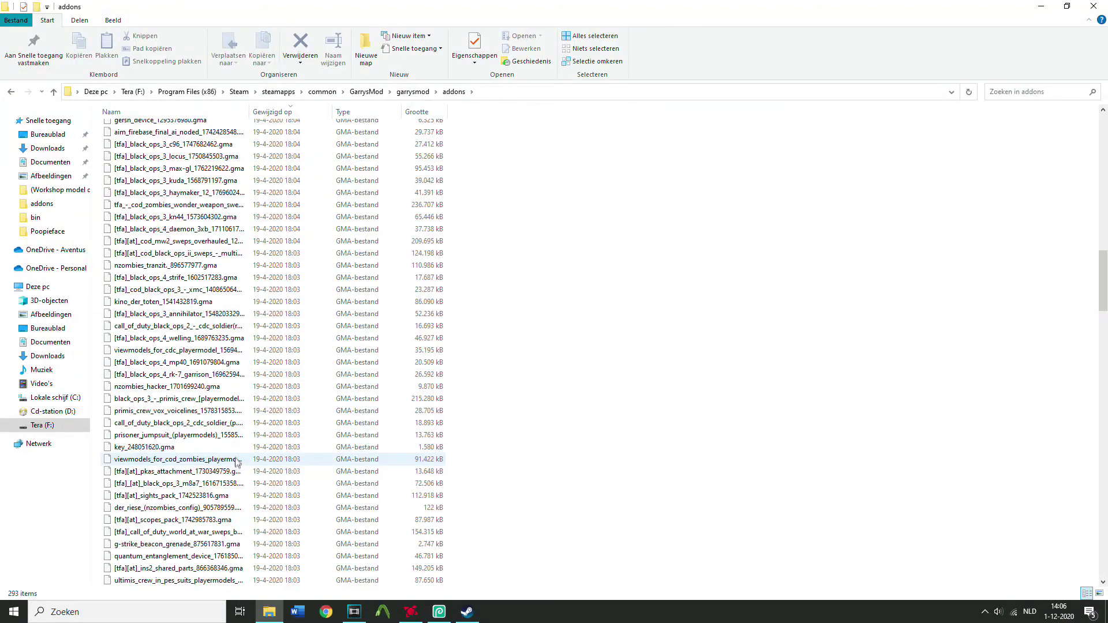
pyautogui.scroll(-15, 454, 485)
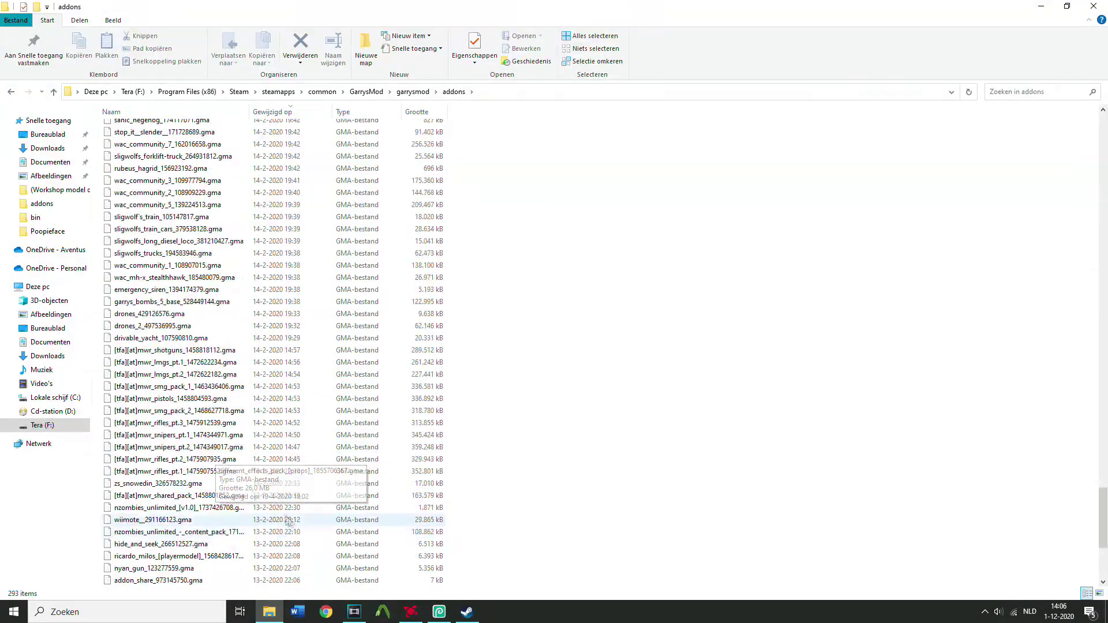
pyautogui.click(323, 569)
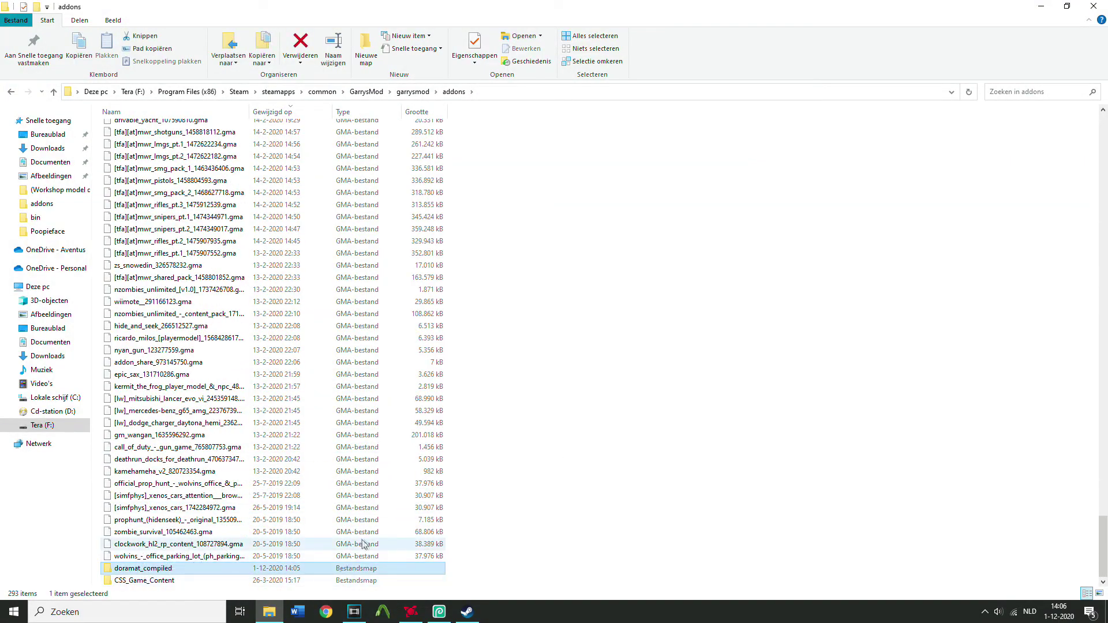
# Step: Delete the doramat_compiled folder from addons, and undo the deletion
pyautogui.press('Delete')
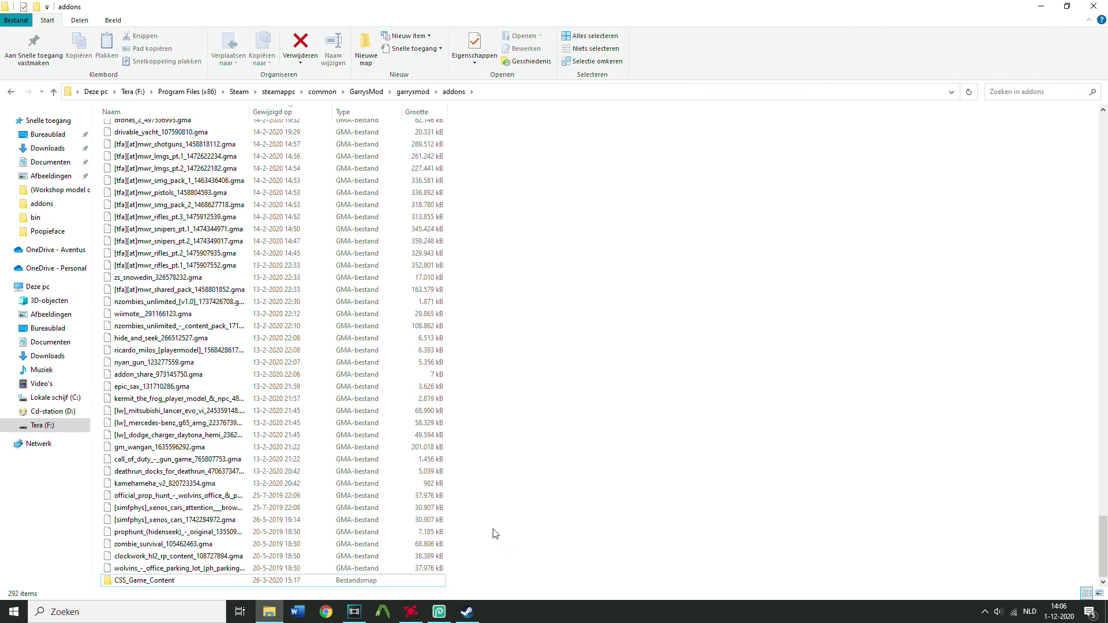
pyautogui.hotkey('ctrl', 'z')
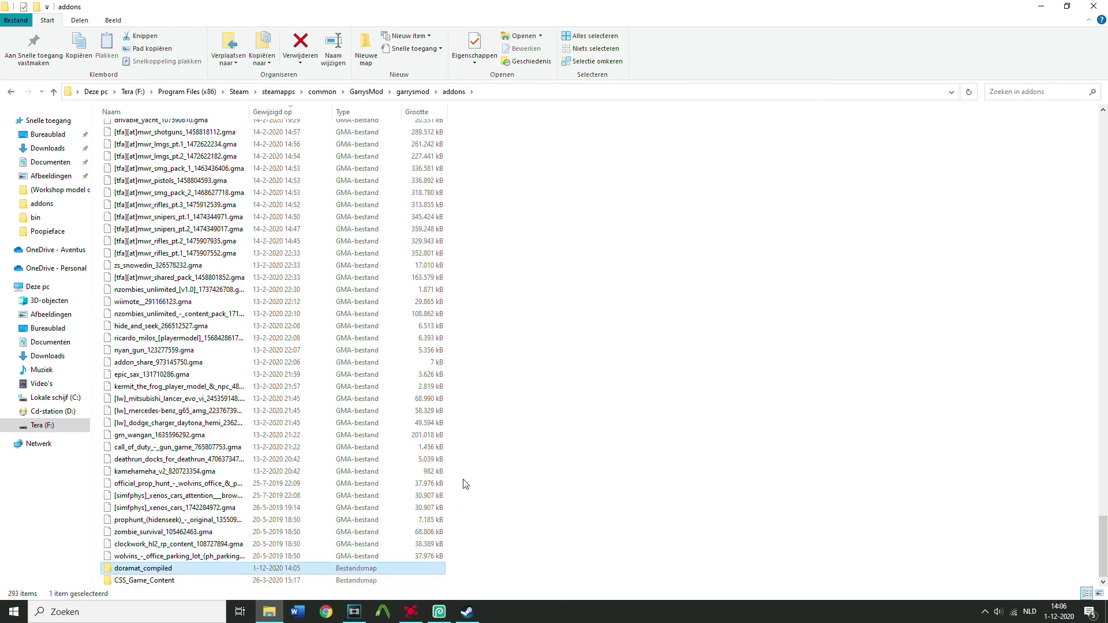
# Step: Copy the doramat_compiled folder to the clipboard and go back up the addons list
pyautogui.hotkey('ctrl', 'c')
pyautogui.scroll(13, 500, 451)
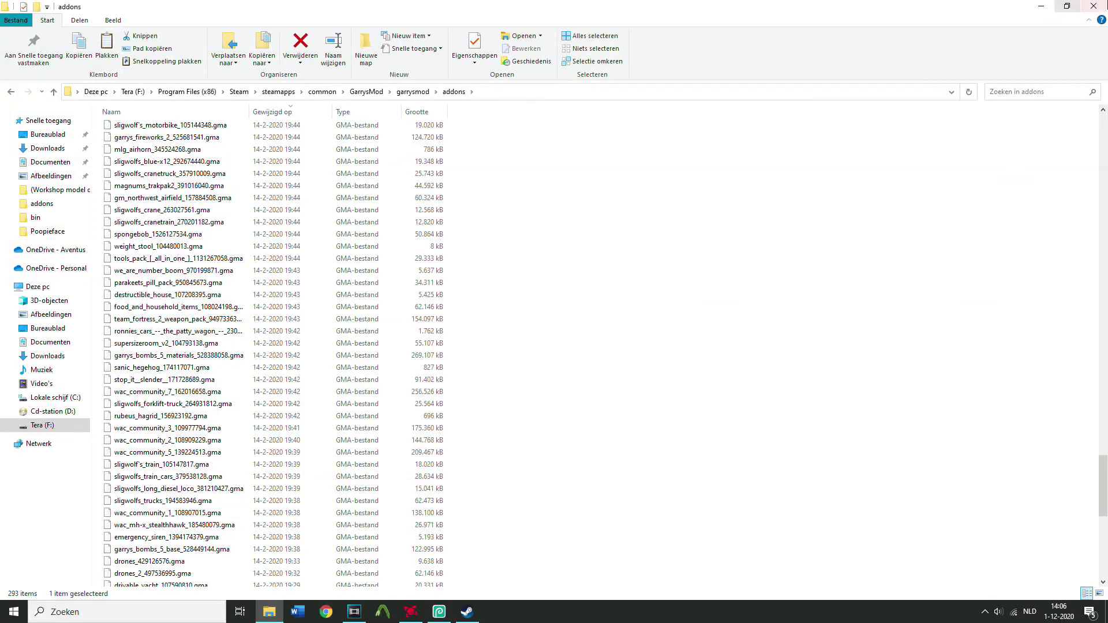